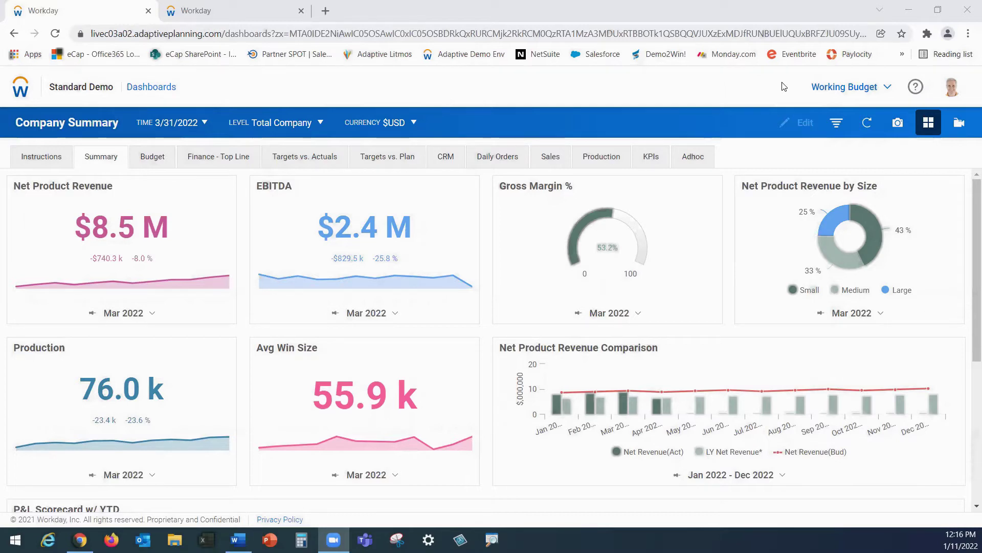
# Browse the Budget, Finance - Top Line, Targets vs. Actuals, CRM and Sales dashboards, then return to Summary
pyautogui.click(955, 90)
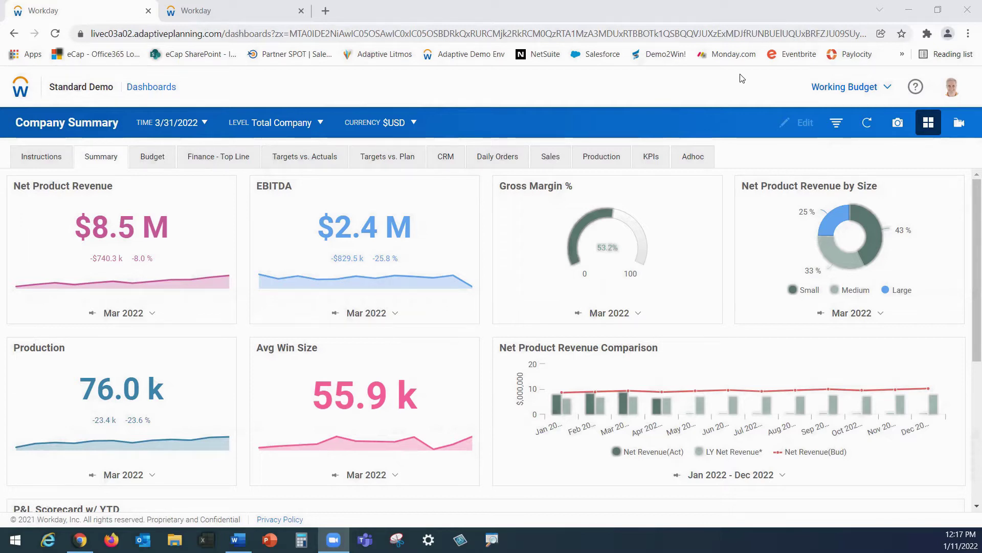
pyautogui.scroll(-1, 748, 201)
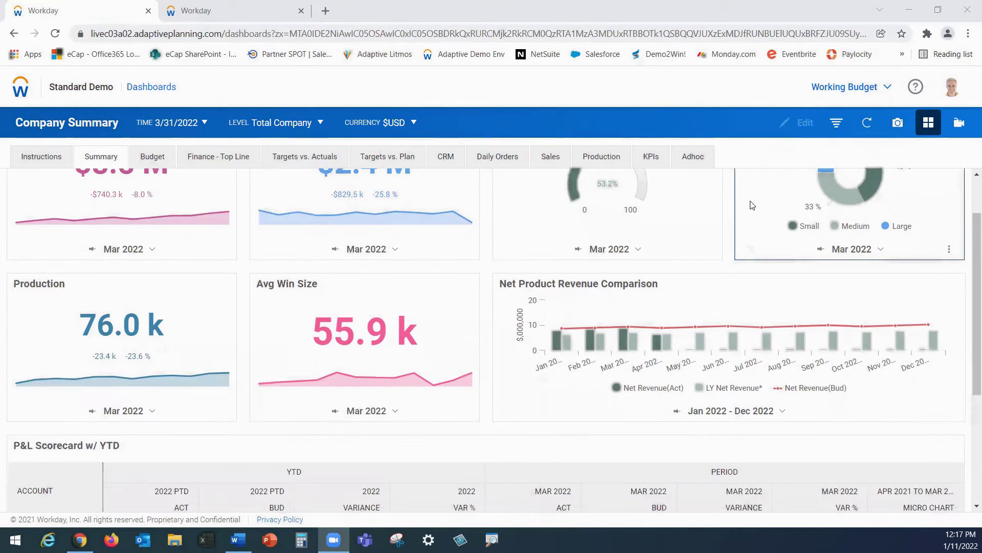
pyautogui.scroll(-1, 745, 203)
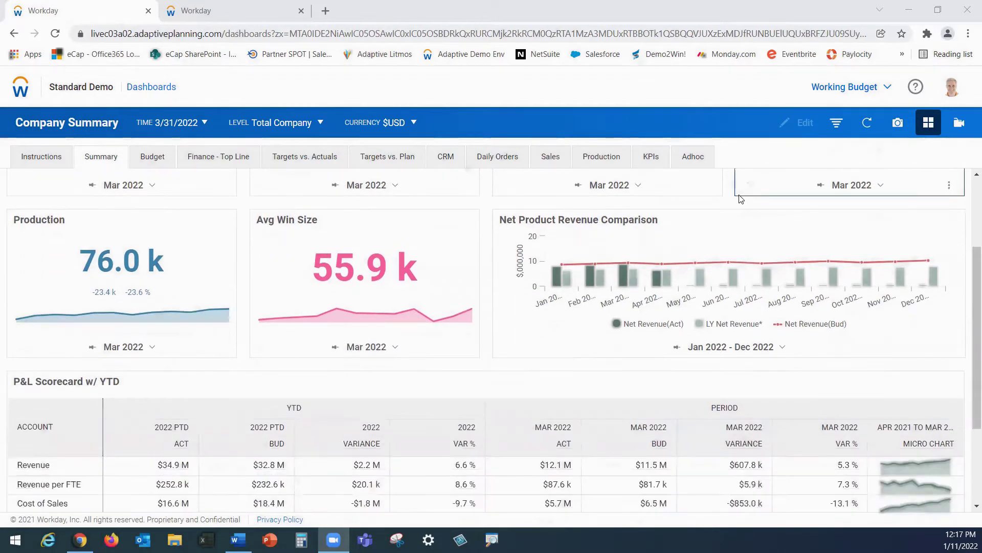
pyautogui.scroll(-1, 740, 199)
pyautogui.scroll(-2, 740, 199)
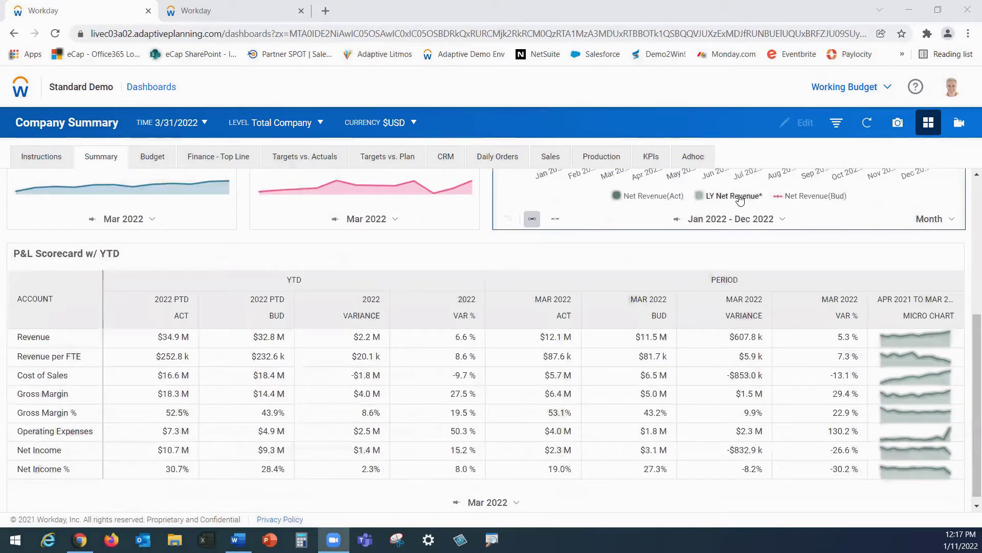
pyautogui.scroll(-1, 738, 199)
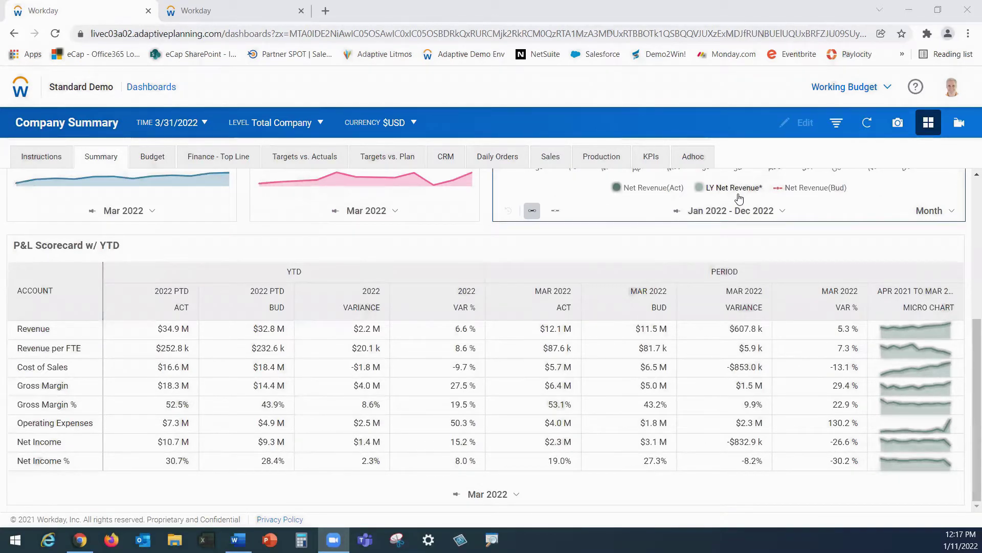
pyautogui.scroll(1, 738, 198)
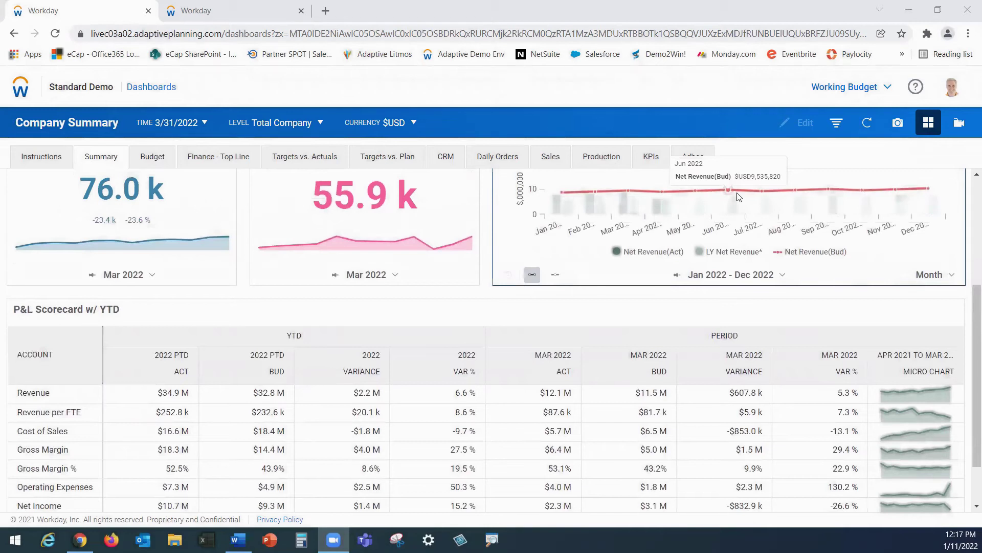
pyautogui.scroll(1, 737, 197)
pyautogui.scroll(2, 737, 198)
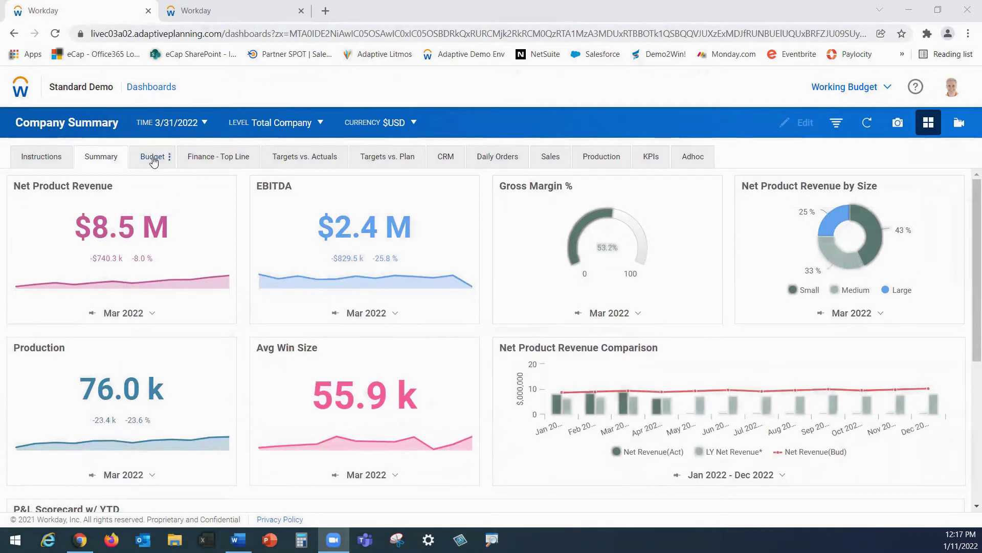
pyautogui.click(152, 159)
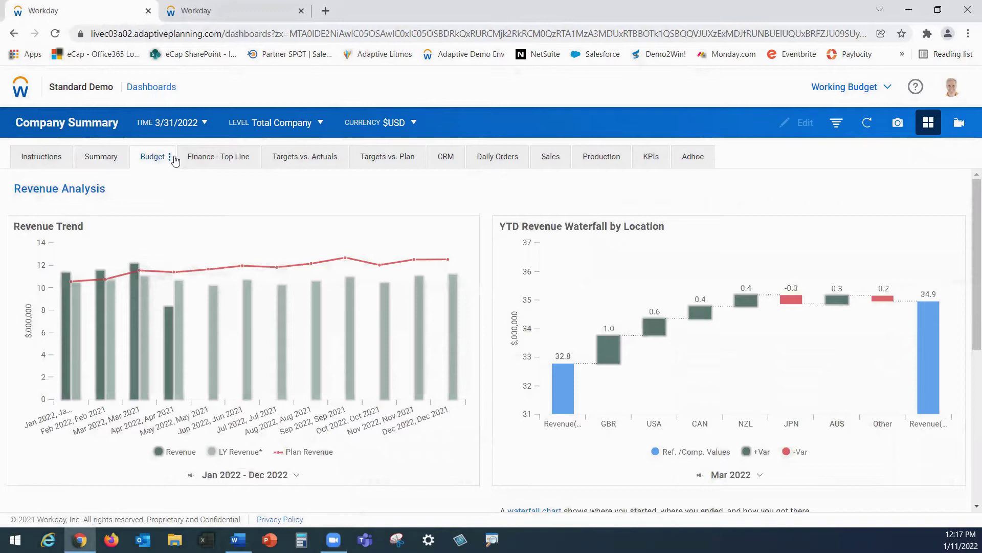
pyautogui.click(238, 159)
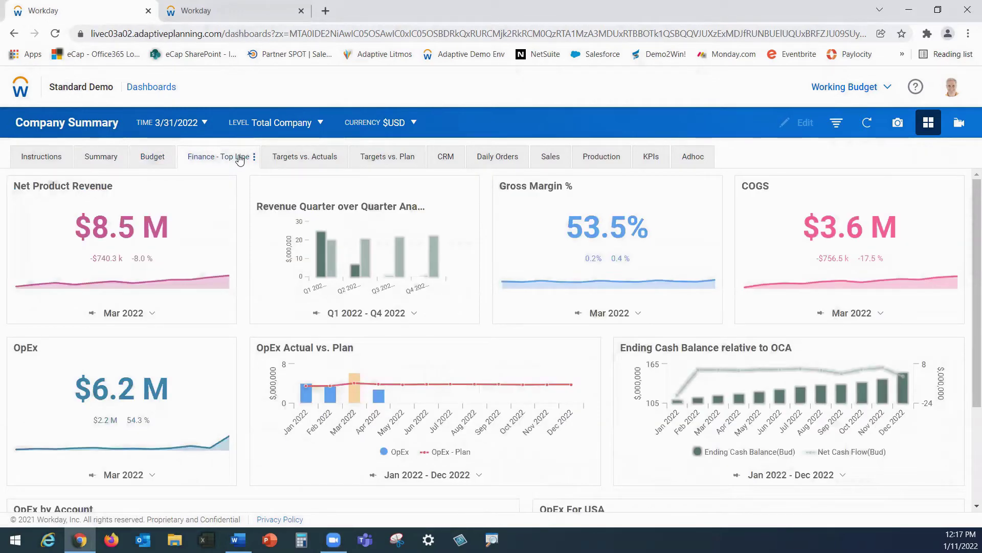
pyautogui.click(314, 162)
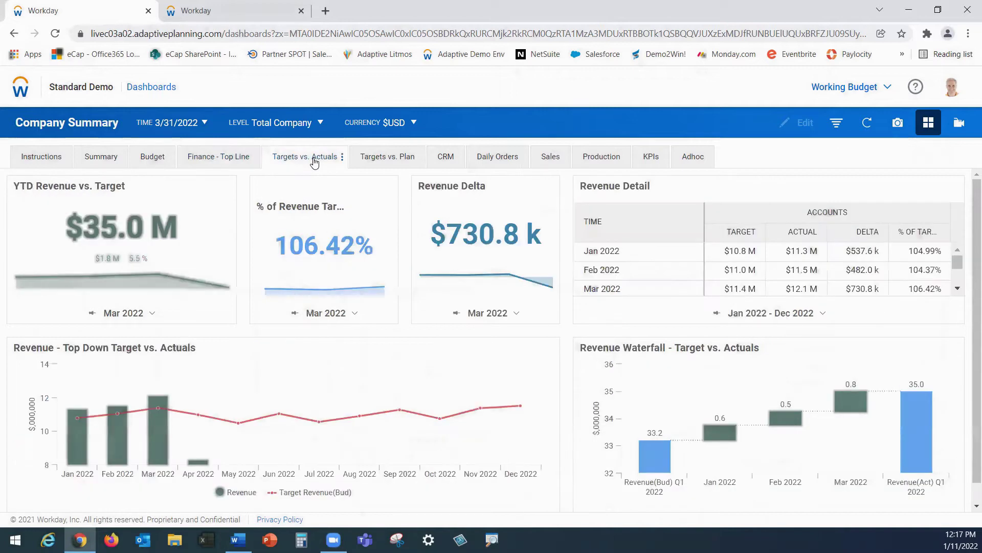
pyautogui.click(448, 158)
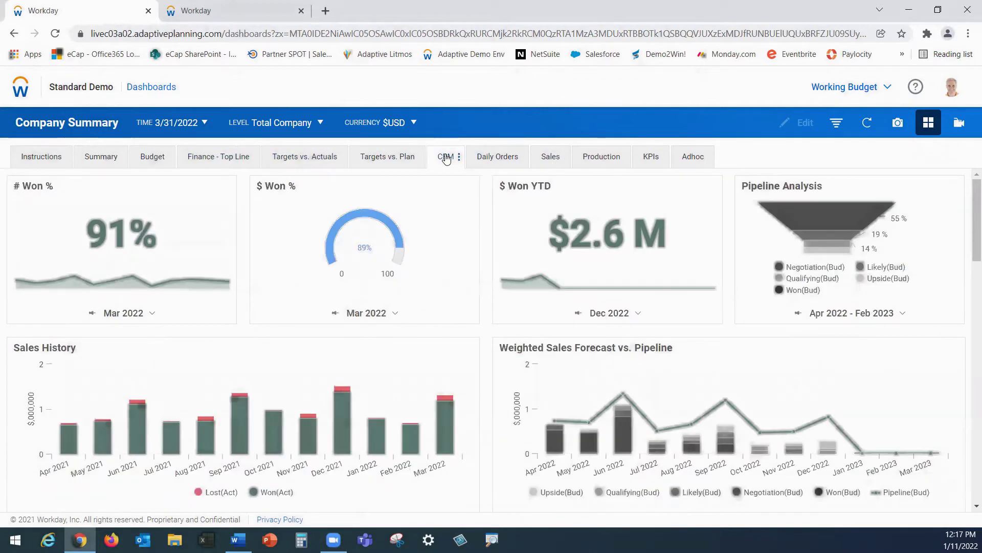
pyautogui.click(556, 157)
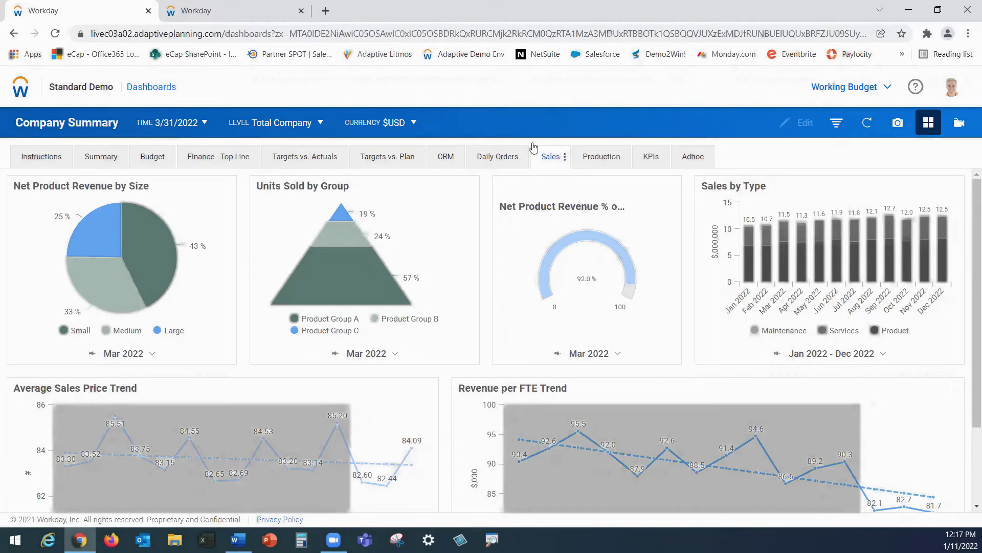
pyautogui.click(103, 158)
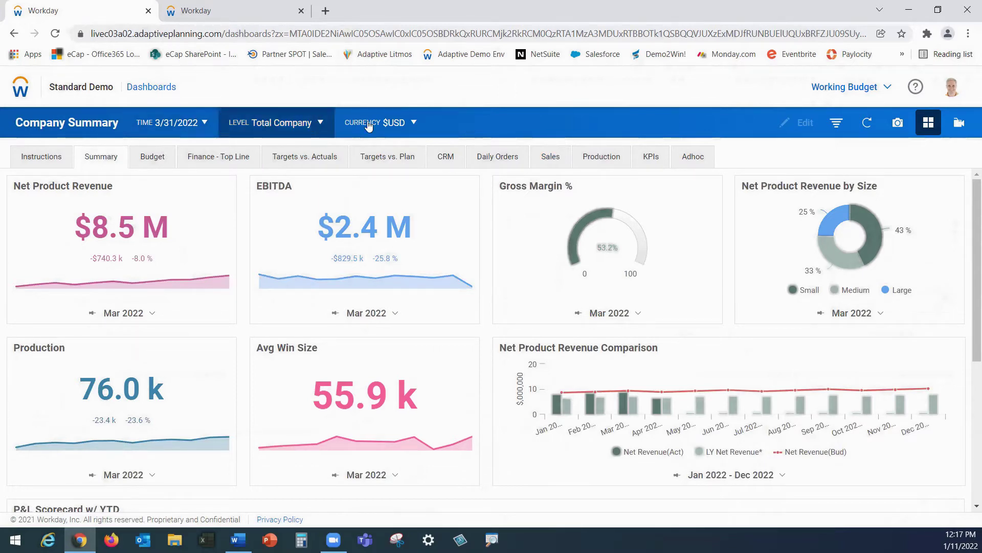
# Set the Summary level to Canada under Company A > Operations, so currency becomes $CAD
pyautogui.click(322, 124)
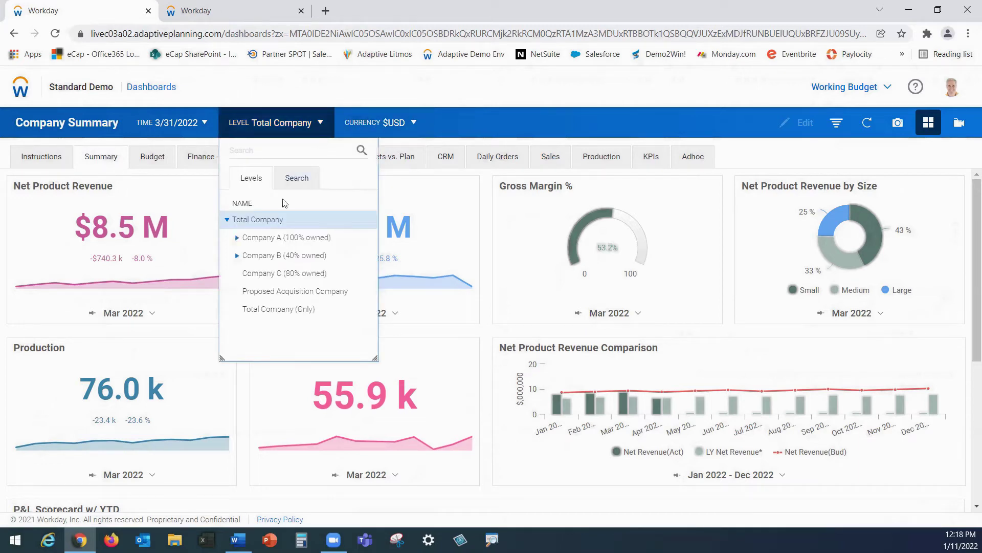
pyautogui.click(236, 238)
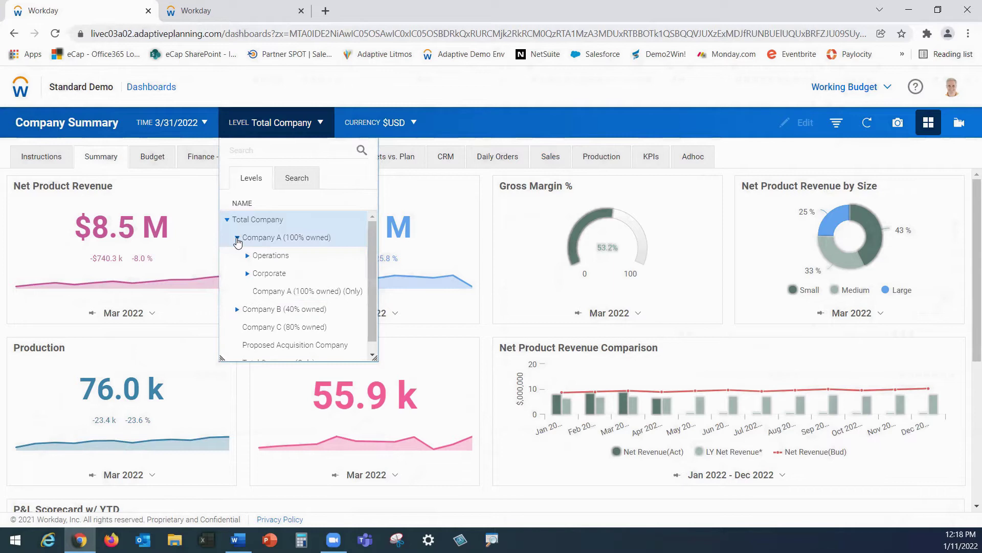
pyautogui.click(247, 256)
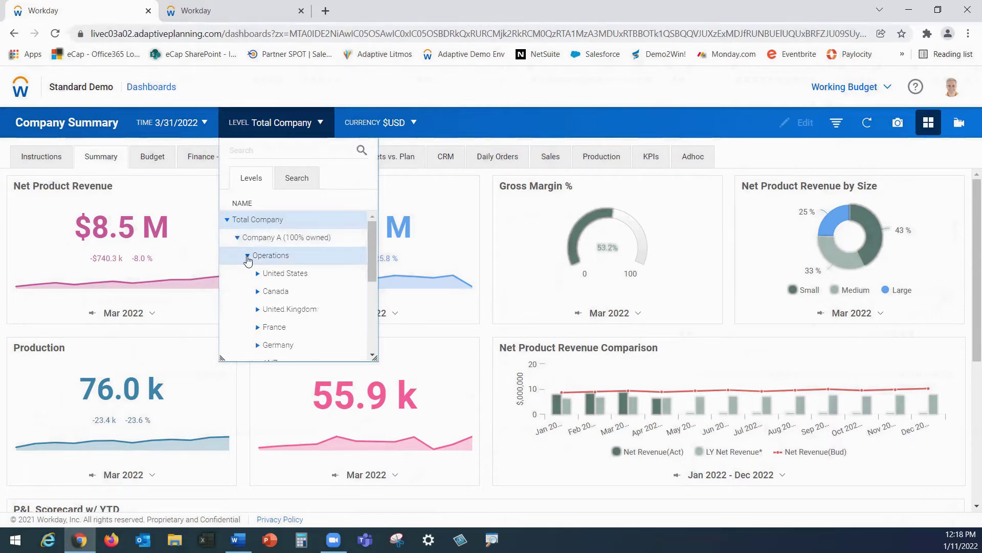
pyautogui.click(276, 291)
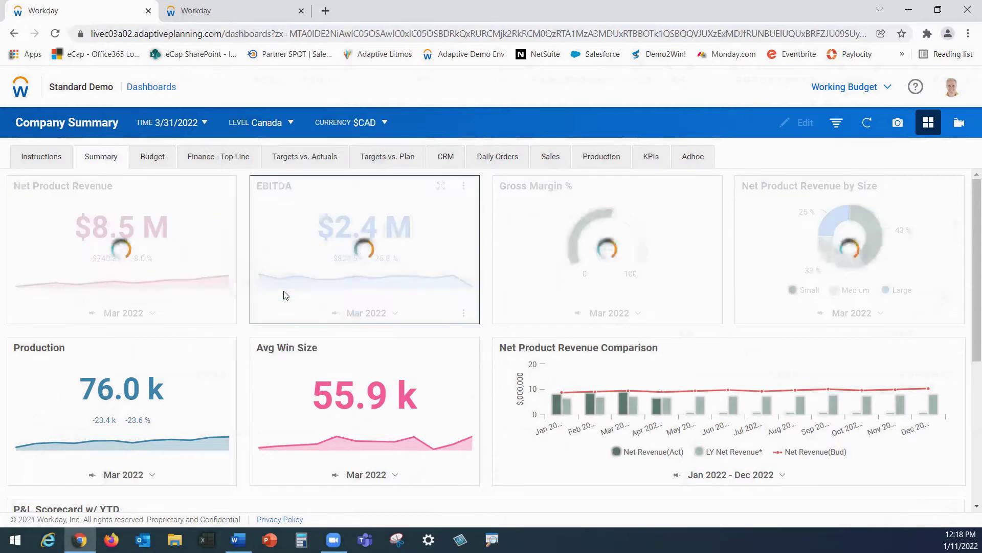
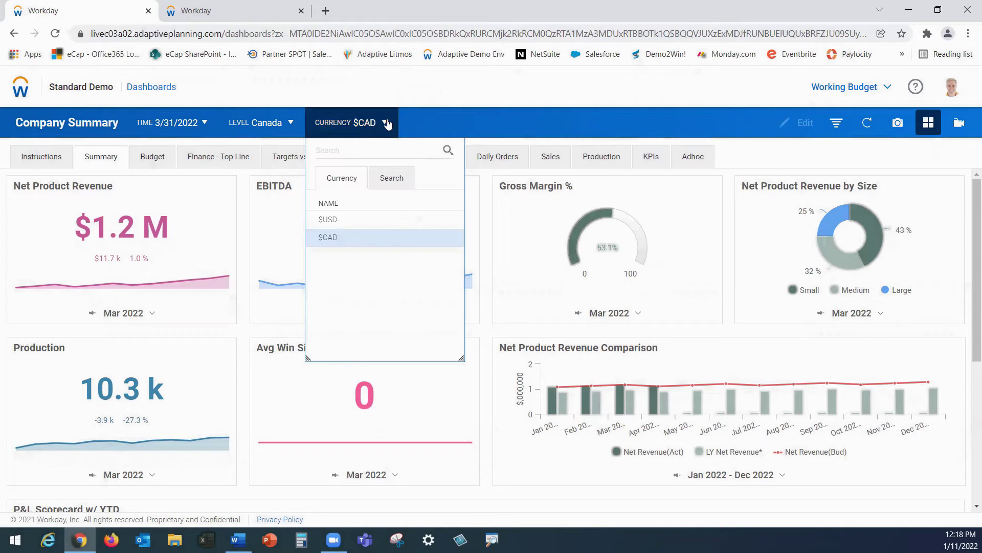
# Switch the Company Summary dashboard to $USD currency and the Total Company level
pyautogui.click(341, 240)
pyautogui.click(339, 222)
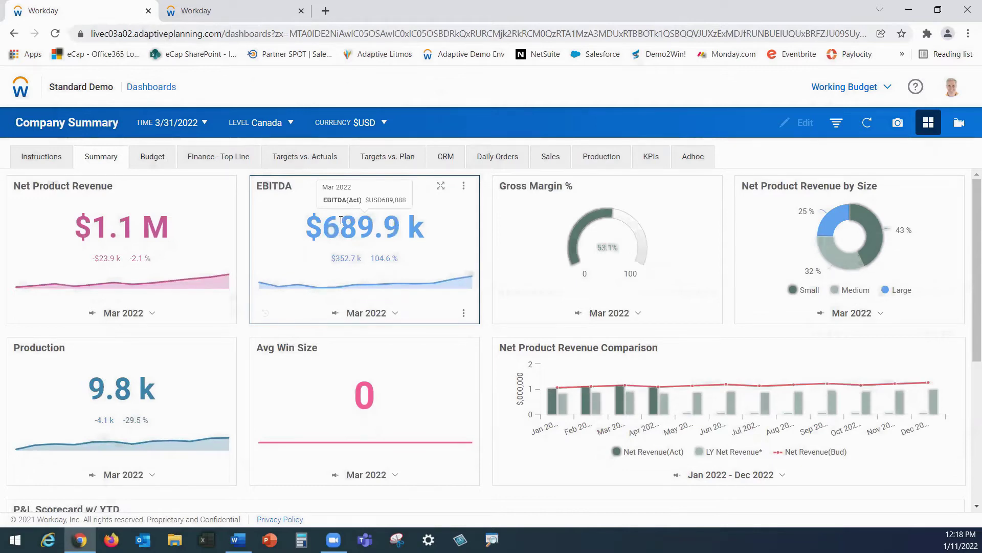
pyautogui.click(291, 125)
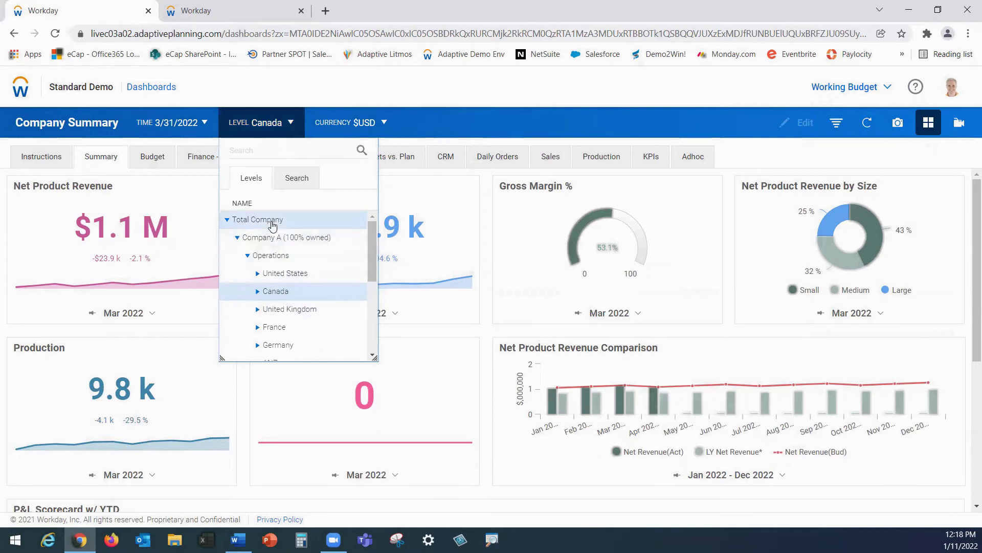
pyautogui.click(270, 222)
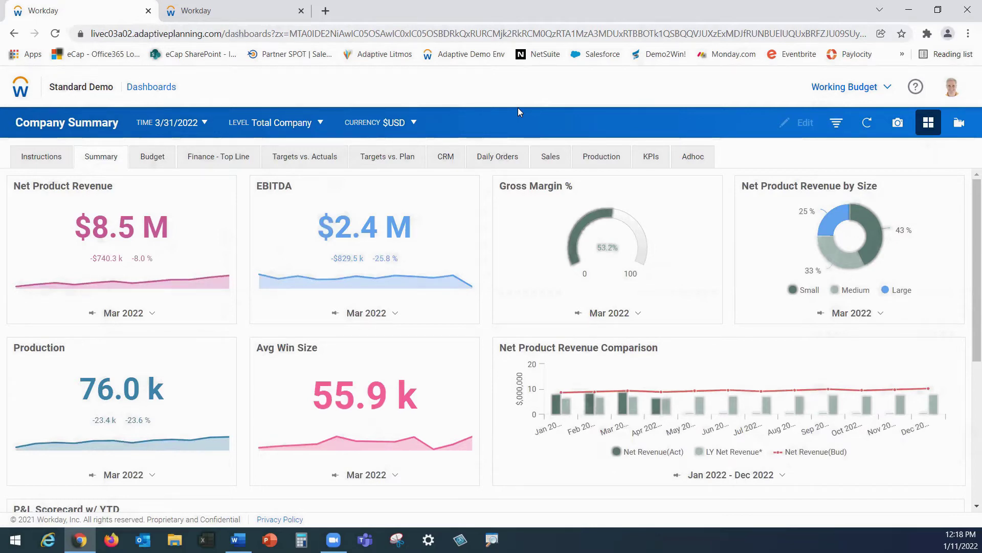
pyautogui.moveTo(121, 245)
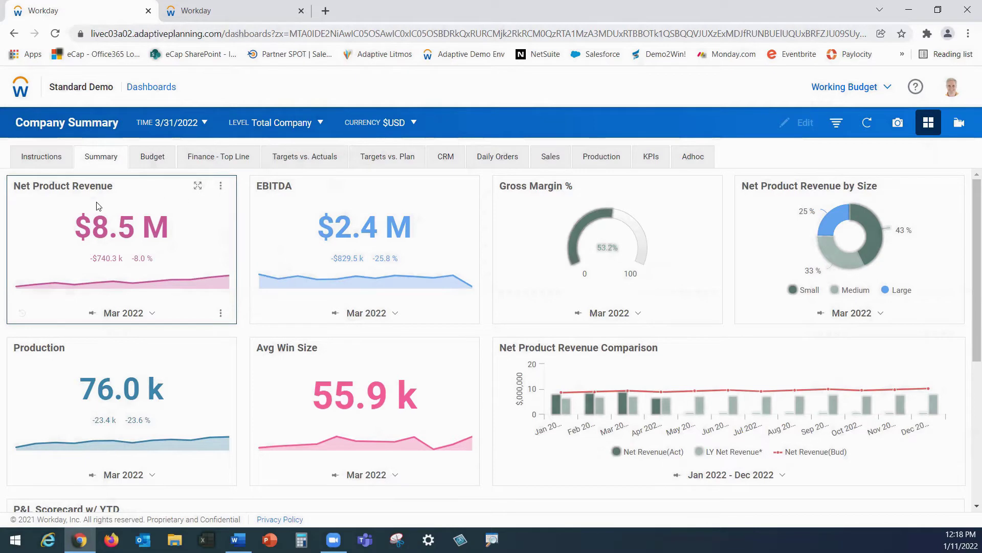
# Break Net Product Revenue down by Product, then Customer, and explore Customer 1's cell data
pyautogui.rightClick(202, 231)
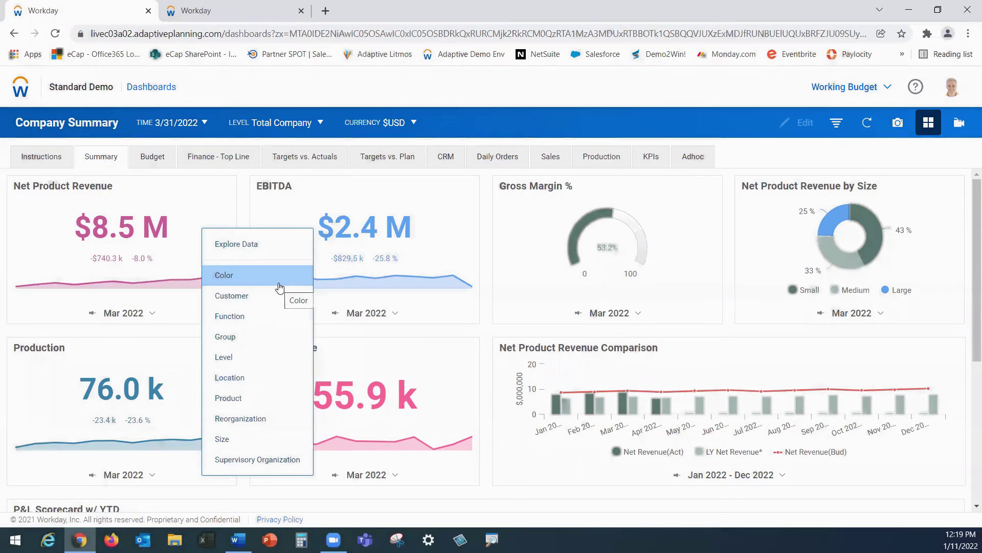
pyautogui.click(255, 401)
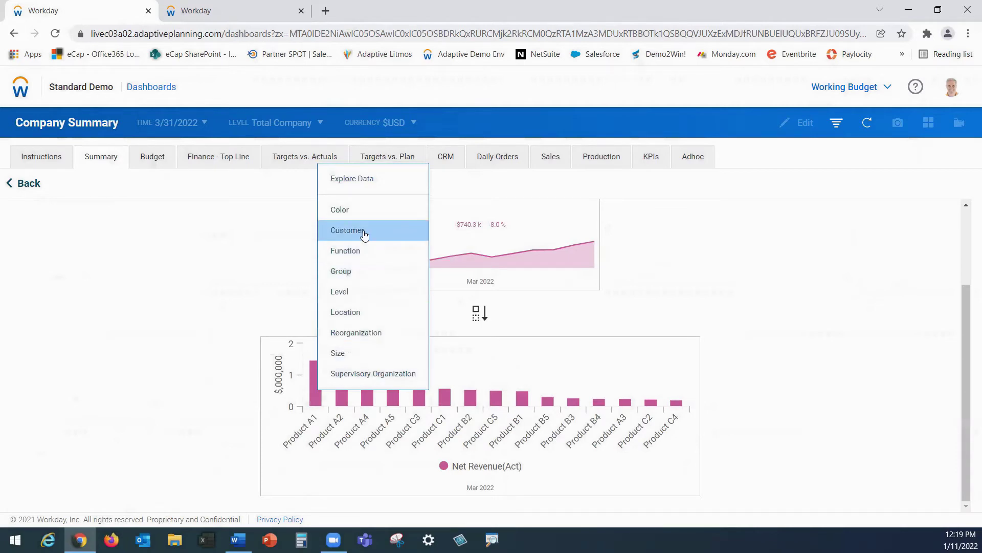
pyautogui.click(364, 231)
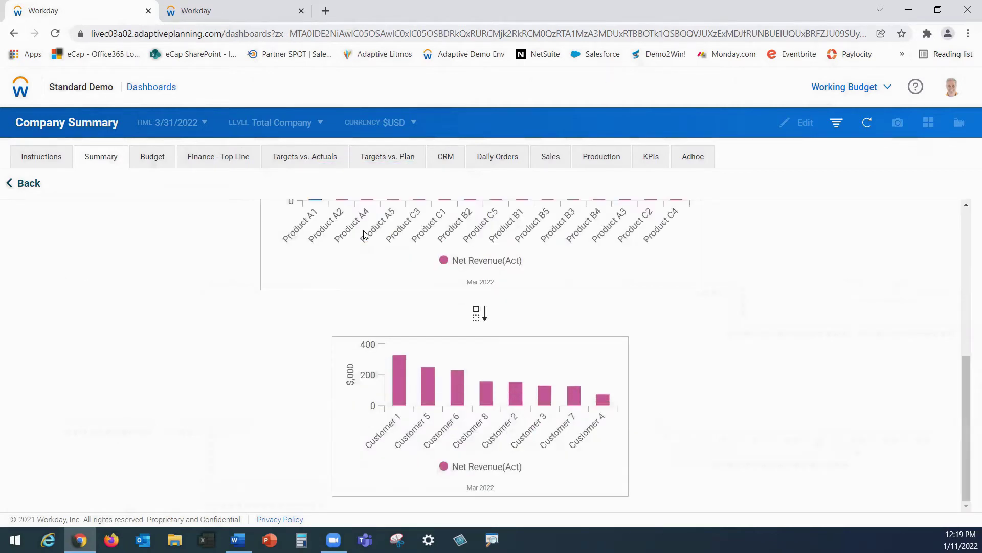
pyautogui.click(396, 386)
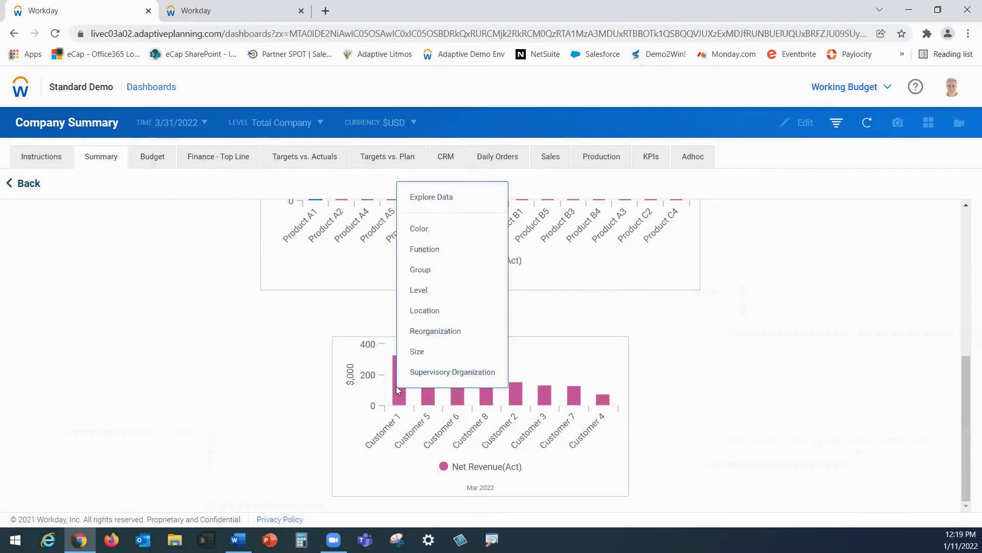
pyautogui.click(434, 198)
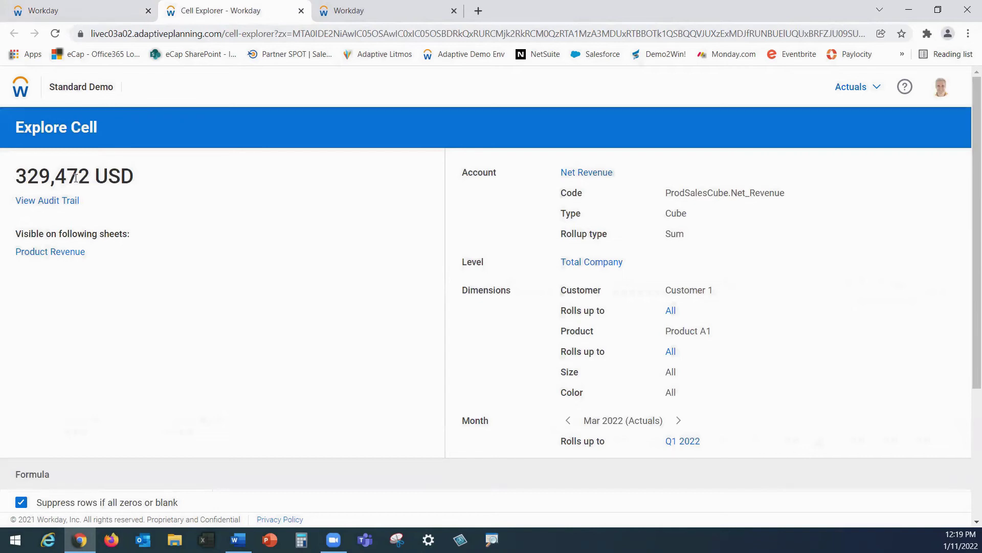
# Select and copy the 329,472 value, then select the Net Revenue formula text
pyautogui.moveTo(91, 178); pyautogui.dragTo(15, 179)
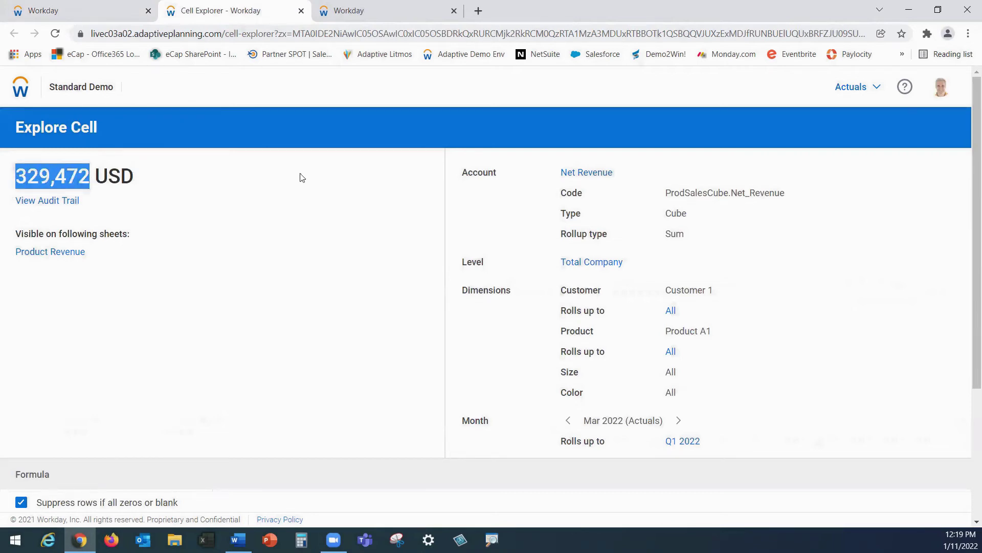
pyautogui.press('ctrl')
pyautogui.scroll(-1, 520, 216)
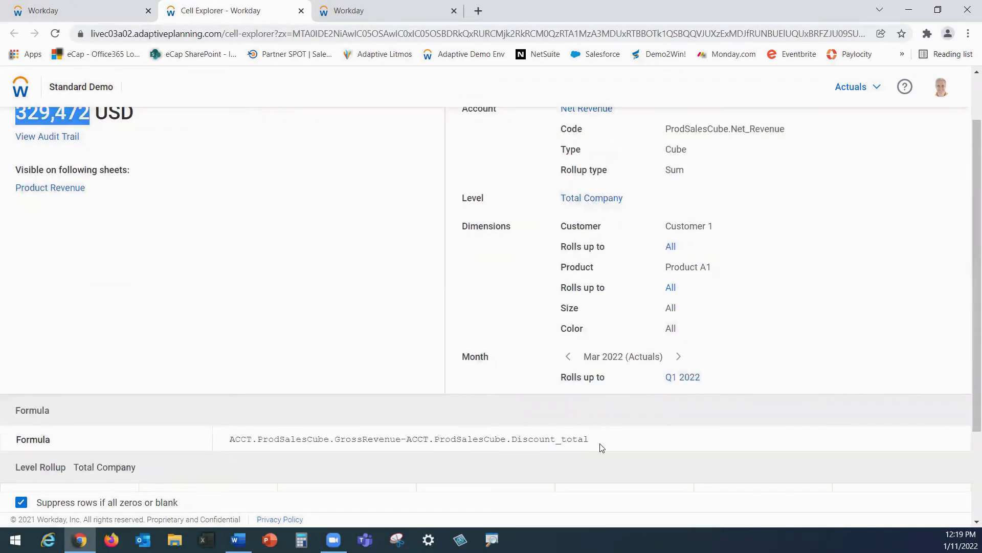
pyautogui.moveTo(598, 442); pyautogui.dragTo(228, 442)
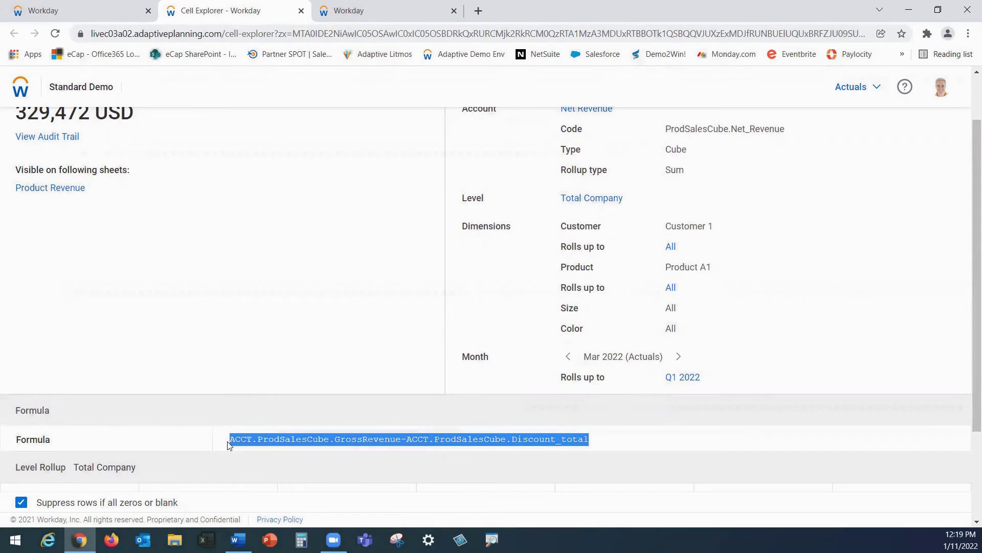
pyautogui.scroll(1, 238, 436)
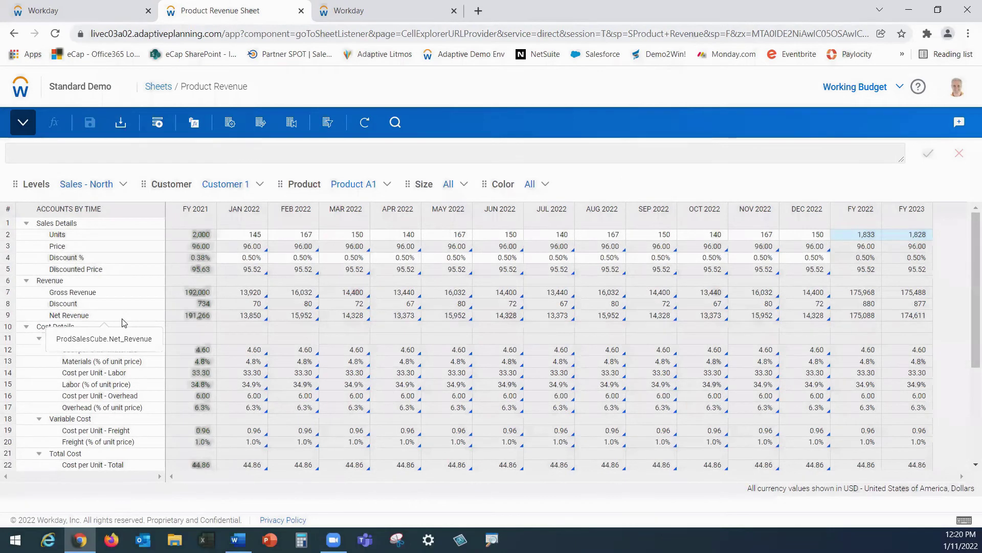
# Leave the Company Summary drill-down, then switch to the Adhoc dashboard tab
pyautogui.click(262, 96)
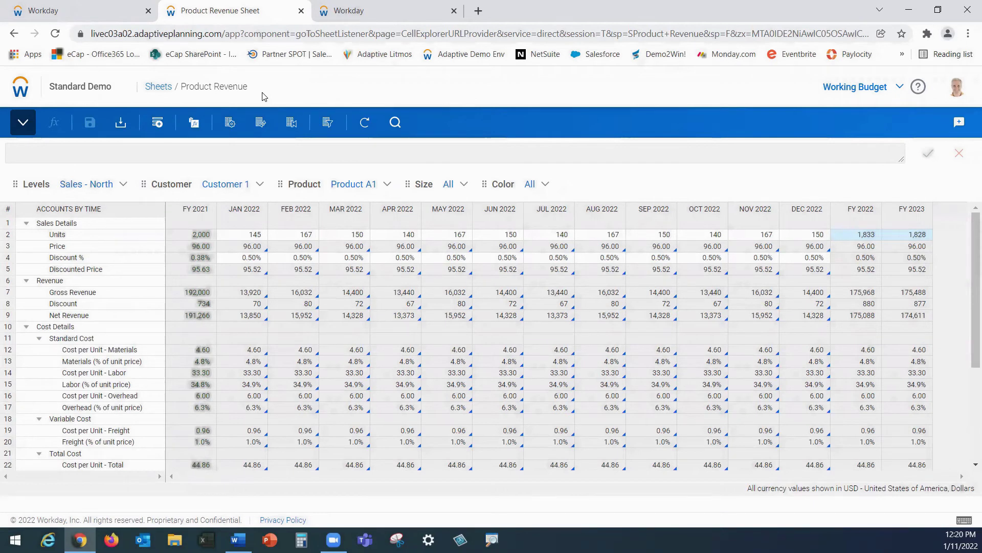
pyautogui.click(116, 13)
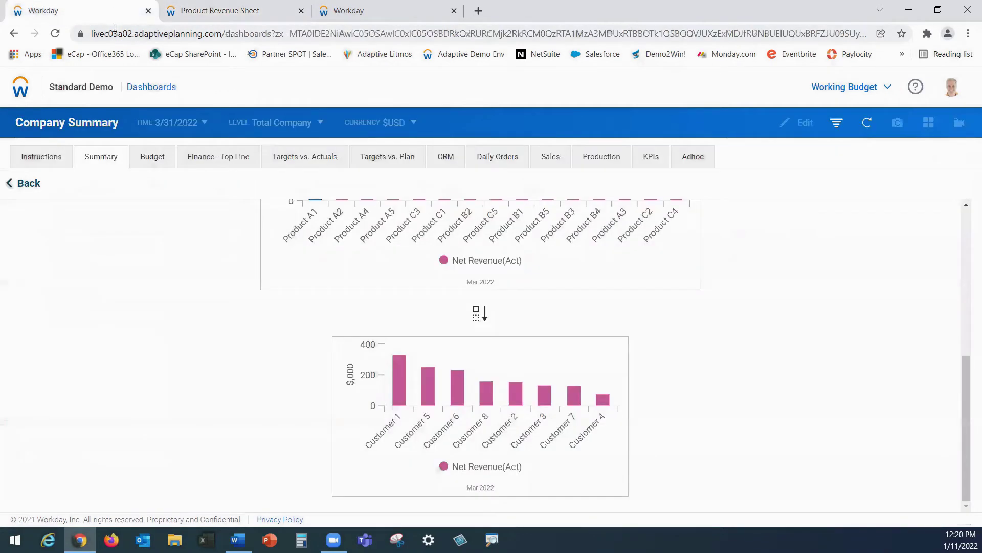
pyautogui.click(29, 185)
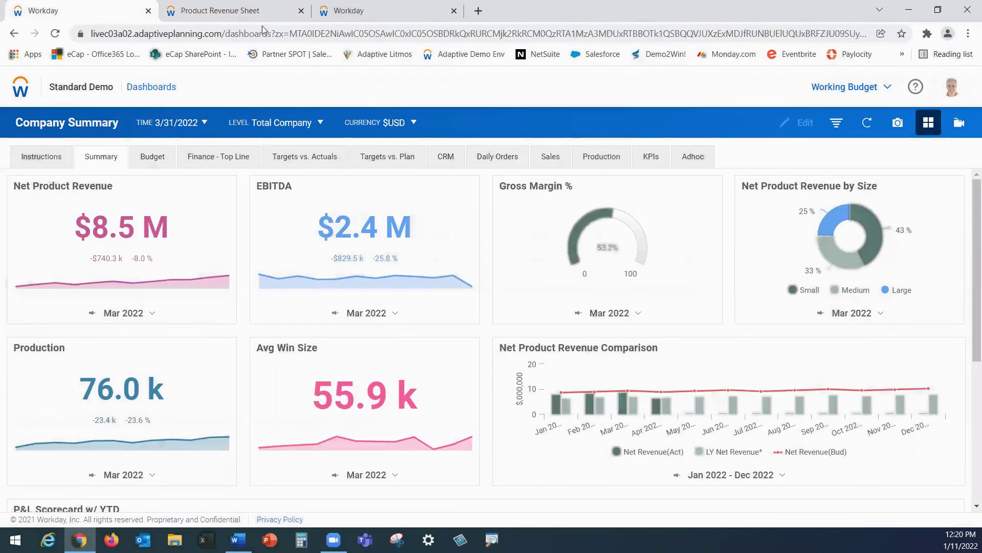
pyautogui.click(394, 13)
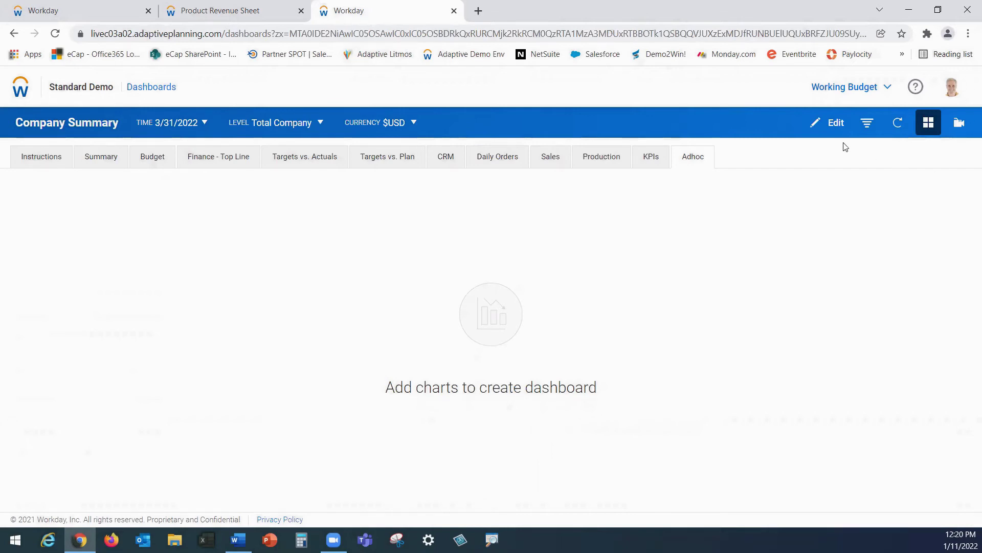
# Place and enlarge a Pie chart, then a Waterfall chart below it, on the Adhoc dashboard
pyautogui.click(836, 124)
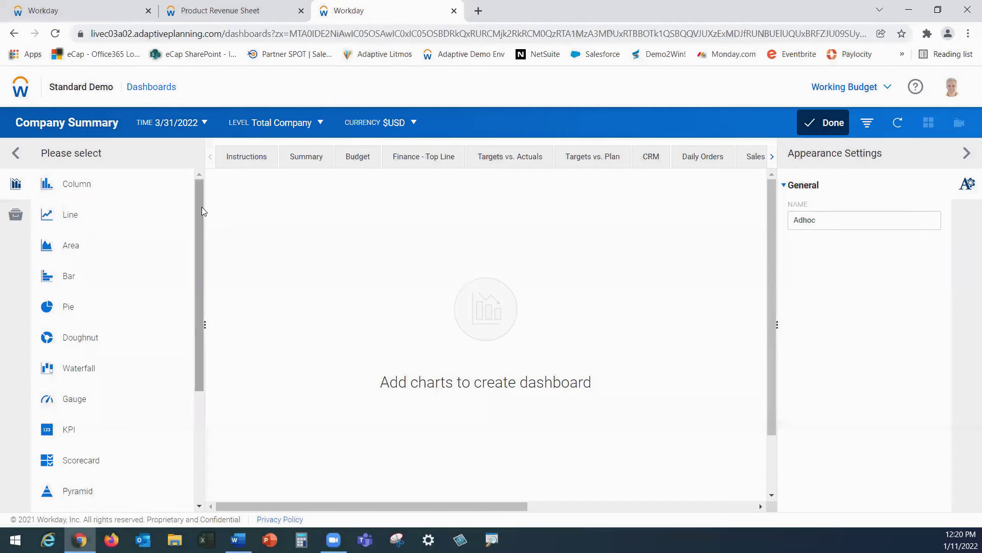
pyautogui.moveTo(202, 207); pyautogui.dragTo(202, 339)
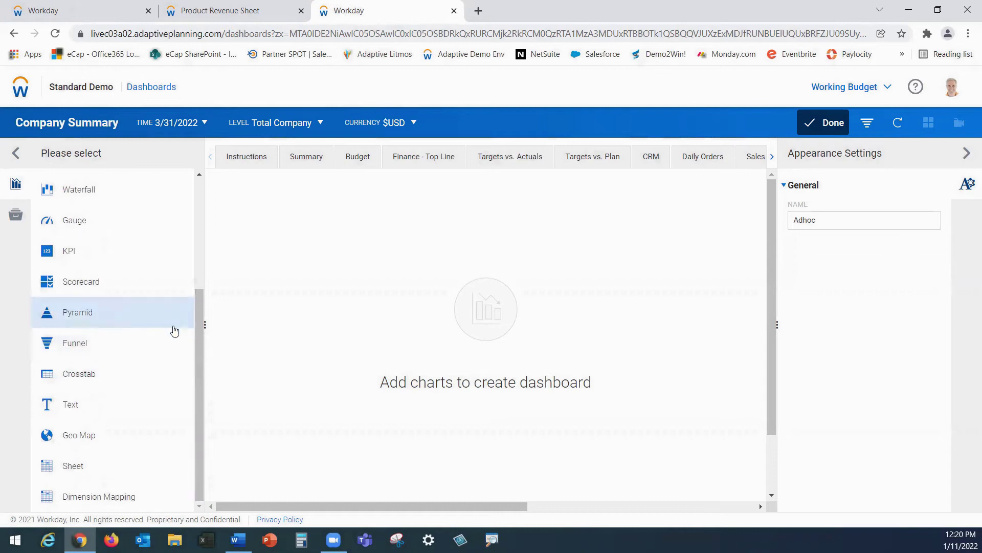
pyautogui.moveTo(201, 337); pyautogui.dragTo(201, 217)
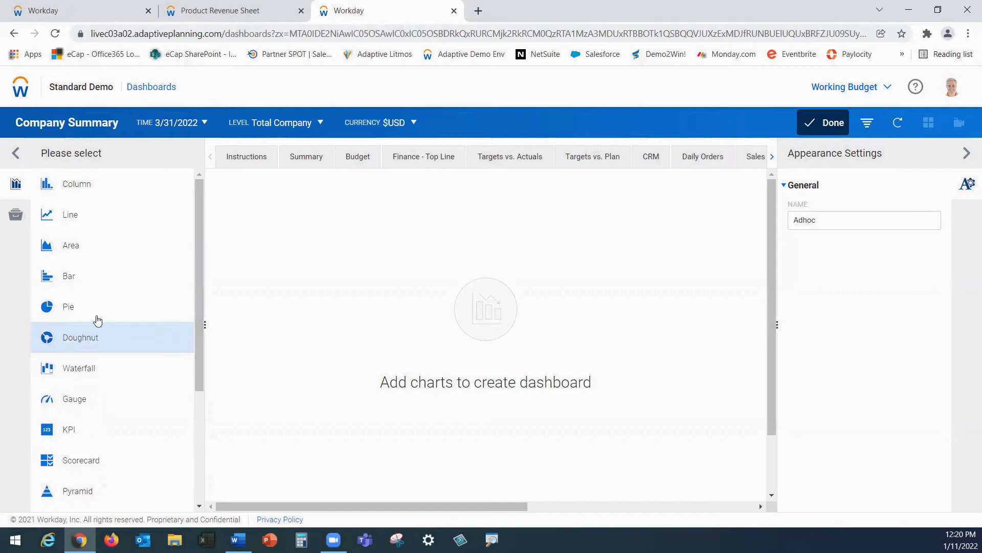
pyautogui.moveTo(88, 307); pyautogui.dragTo(337, 276)
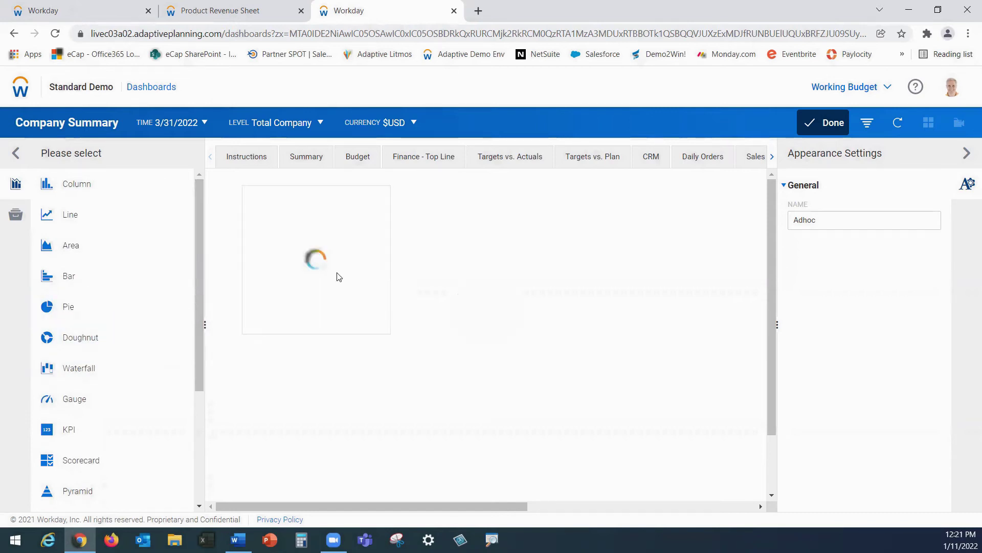
pyautogui.moveTo(390, 334); pyautogui.dragTo(487, 394)
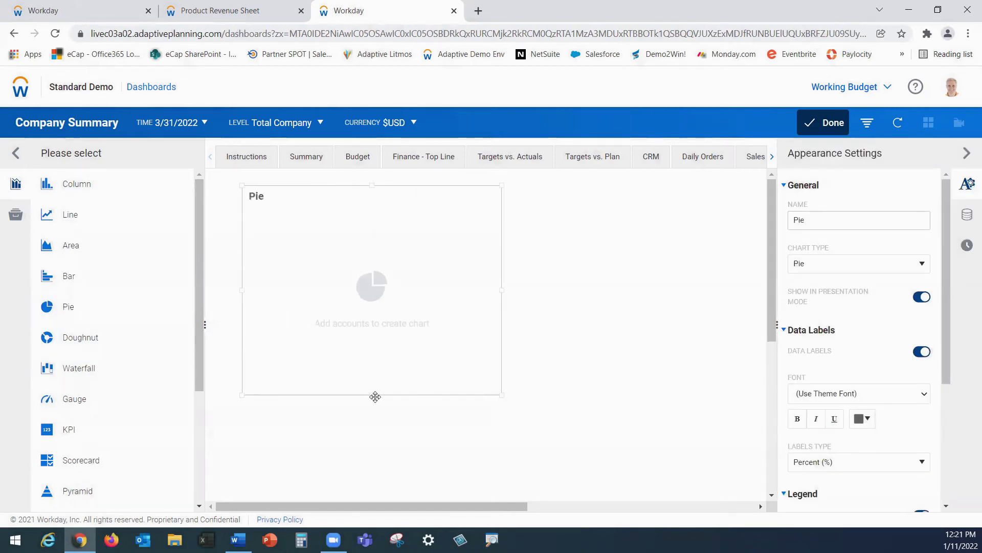
pyautogui.moveTo(200, 360); pyautogui.dragTo(200, 395)
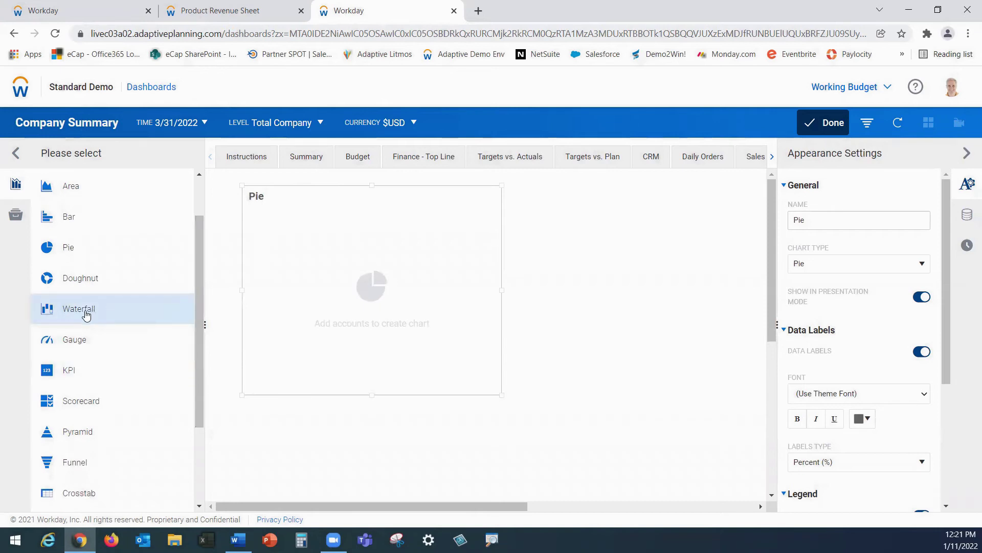
pyautogui.moveTo(86, 315); pyautogui.dragTo(362, 461)
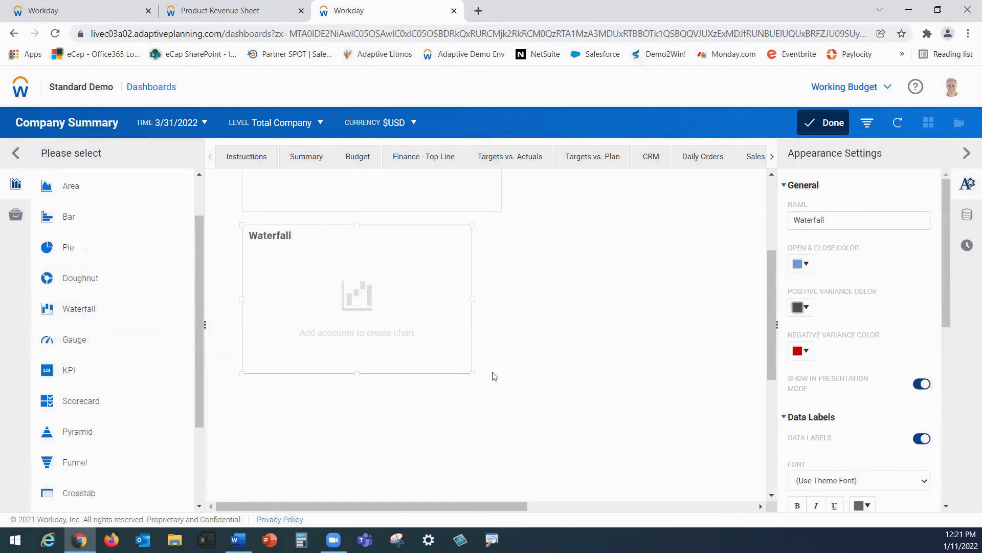
pyautogui.moveTo(472, 374)
pyautogui.mouseDown()
pyautogui.moveTo(521, 430)
pyautogui.moveTo(624, 465)
pyautogui.mouseUp()
pyautogui.moveTo(772, 341); pyautogui.dragTo(768, 272)
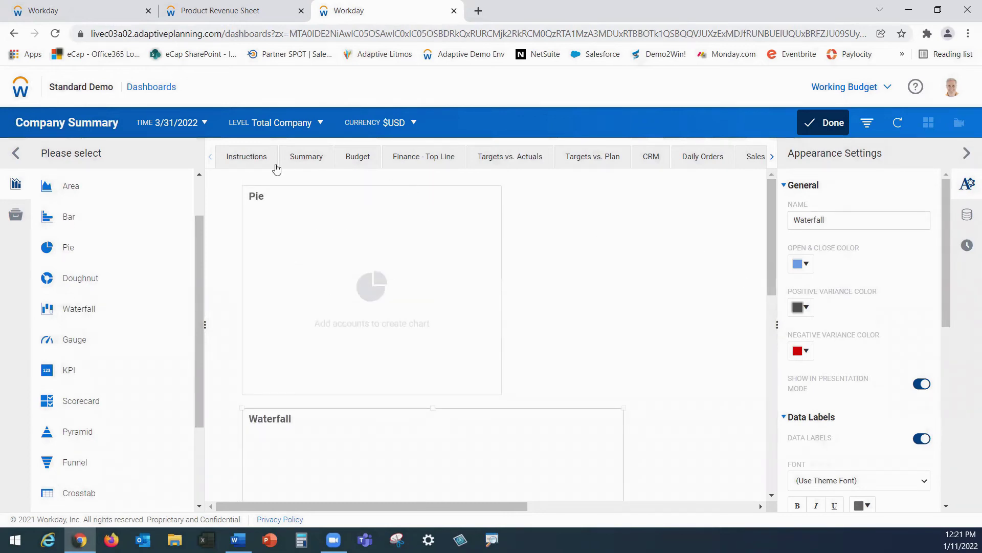
# Load 6000 Operating Expenses from GL Accounts > 6000 Expenses into the Waterfall chart
pyautogui.click(15, 215)
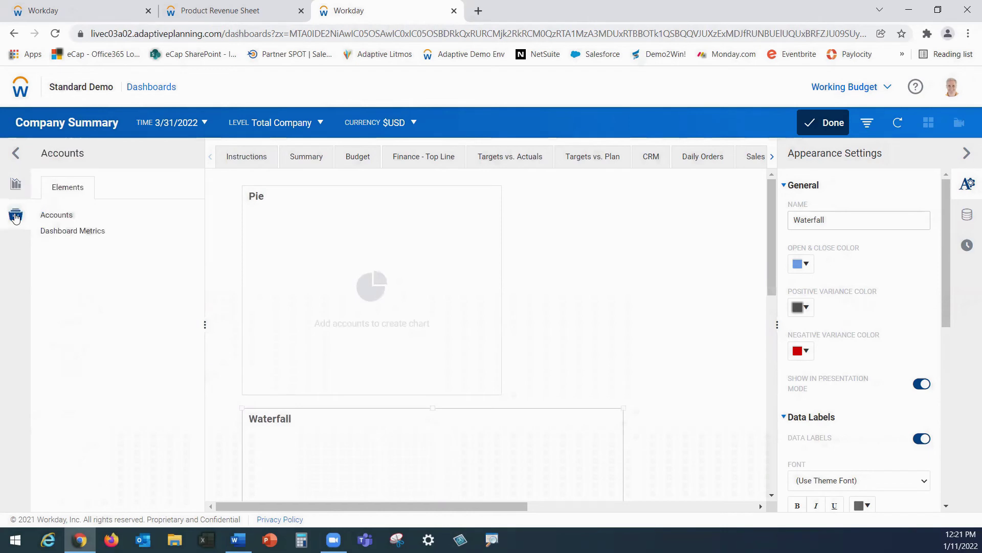
pyautogui.click(64, 218)
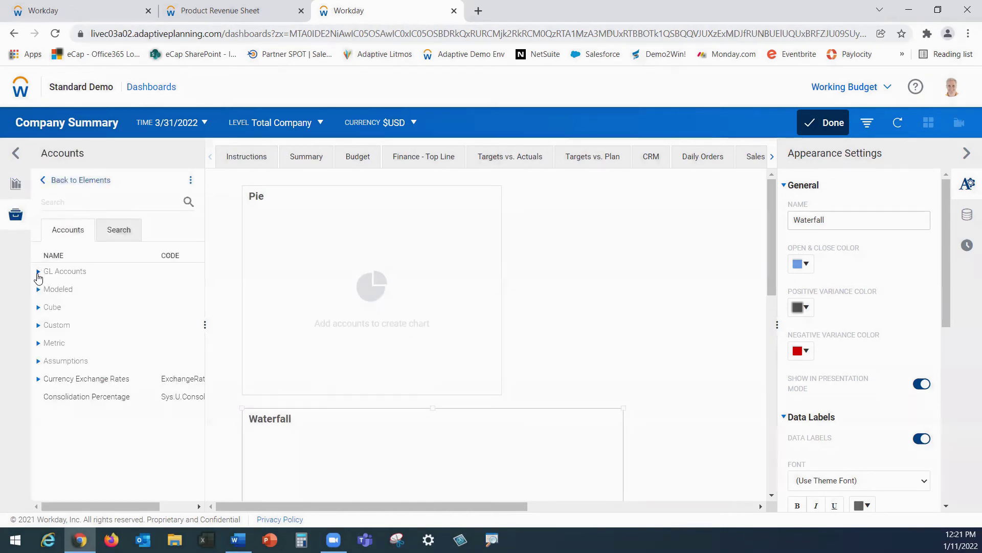
pyautogui.click(49, 396)
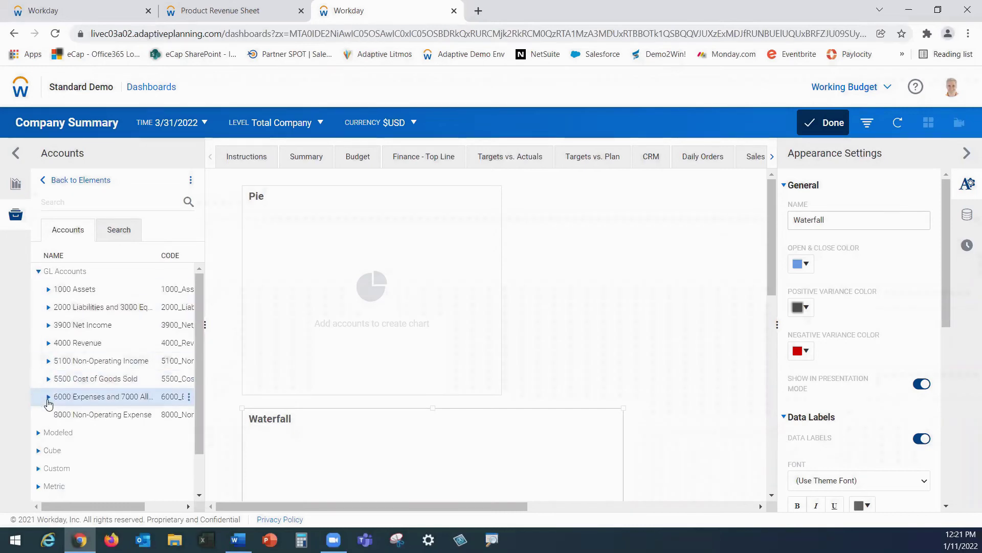
pyautogui.click(58, 351)
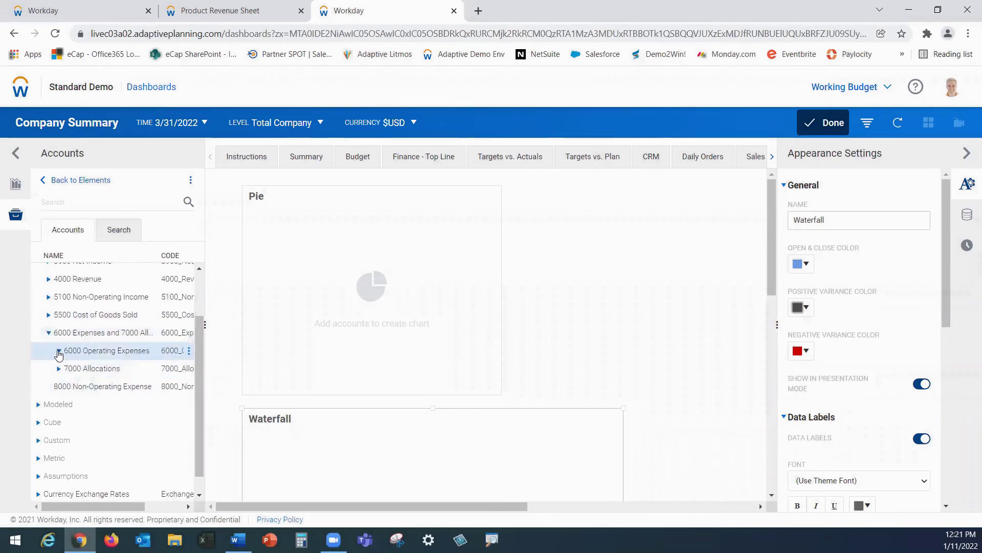
pyautogui.moveTo(95, 358); pyautogui.dragTo(368, 466)
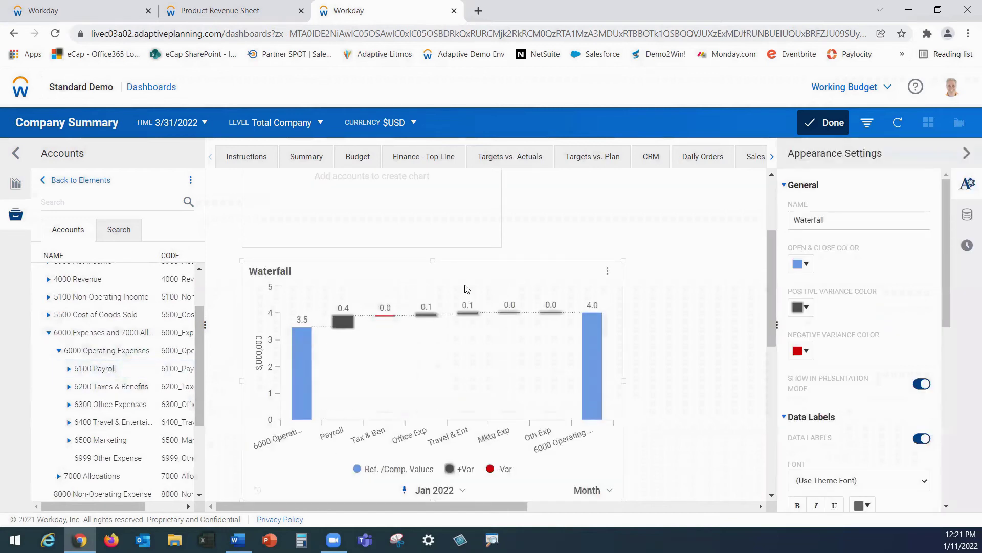
pyautogui.scroll(2, 765, 314)
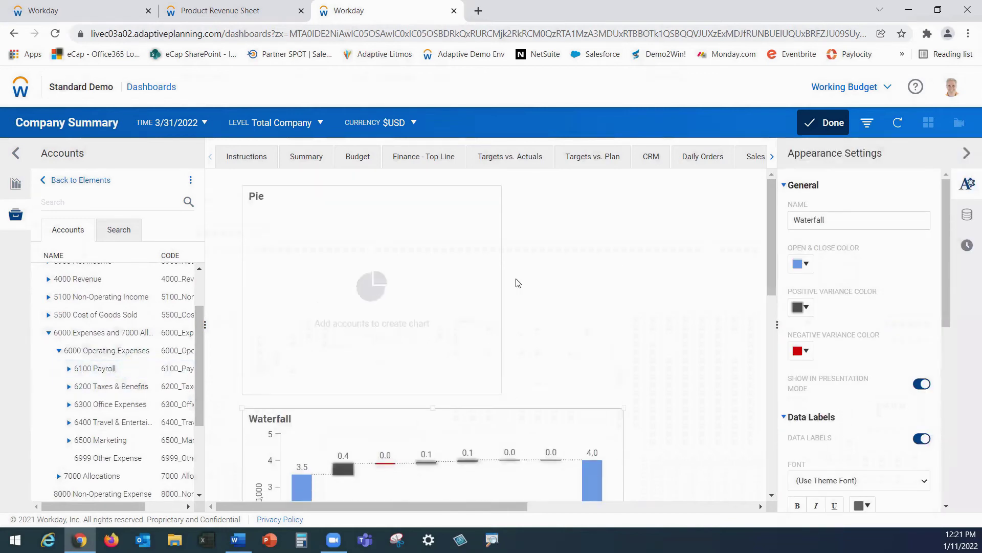
# Add 6100 Payroll, 6200 Taxes & Benefits, 6300 Office Expenses and 6500 Marketing to the Pie chart
pyautogui.moveTo(99, 369); pyautogui.dragTo(323, 300)
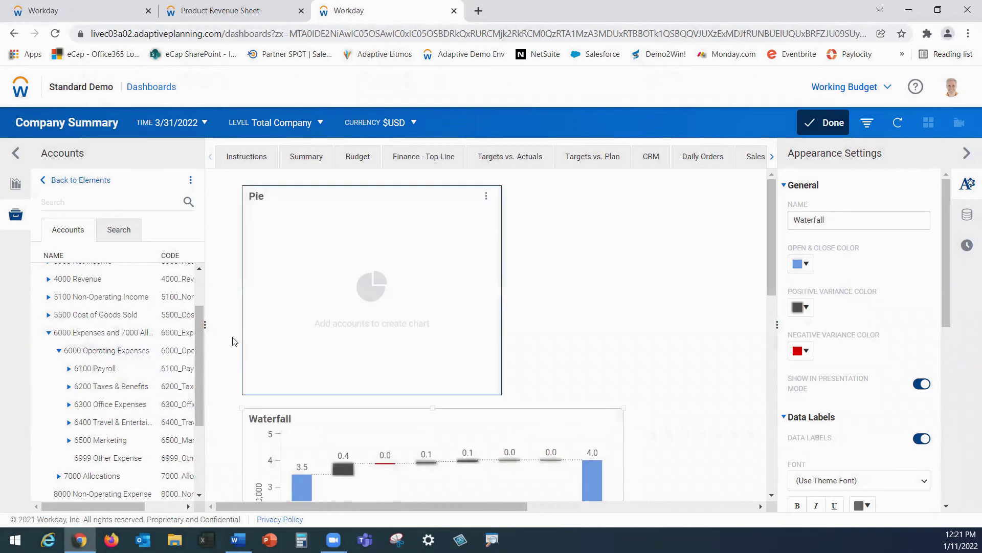
pyautogui.moveTo(110, 393)
pyautogui.mouseDown()
pyautogui.moveTo(289, 307)
pyautogui.moveTo(281, 358)
pyautogui.moveTo(281, 318)
pyautogui.mouseUp()
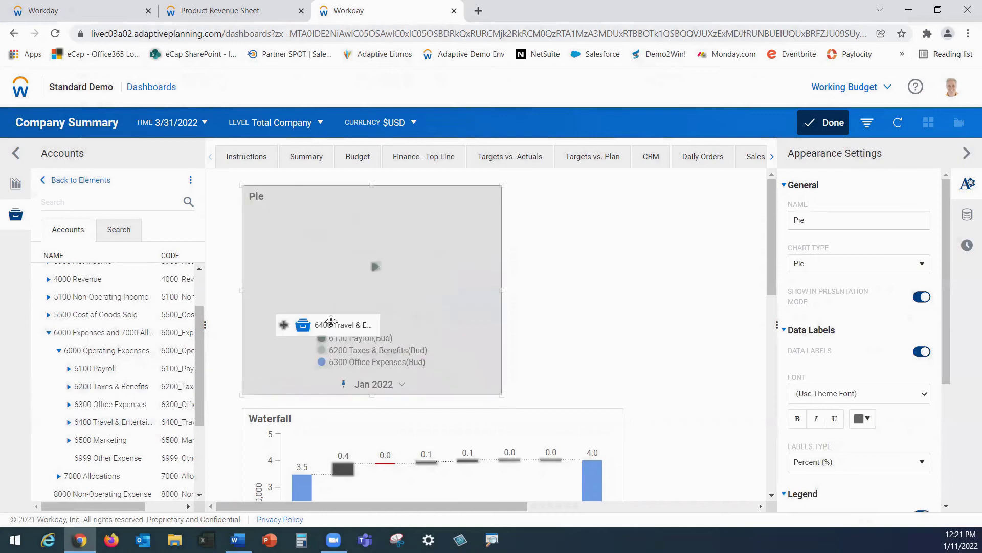
pyautogui.moveTo(113, 439); pyautogui.dragTo(353, 340)
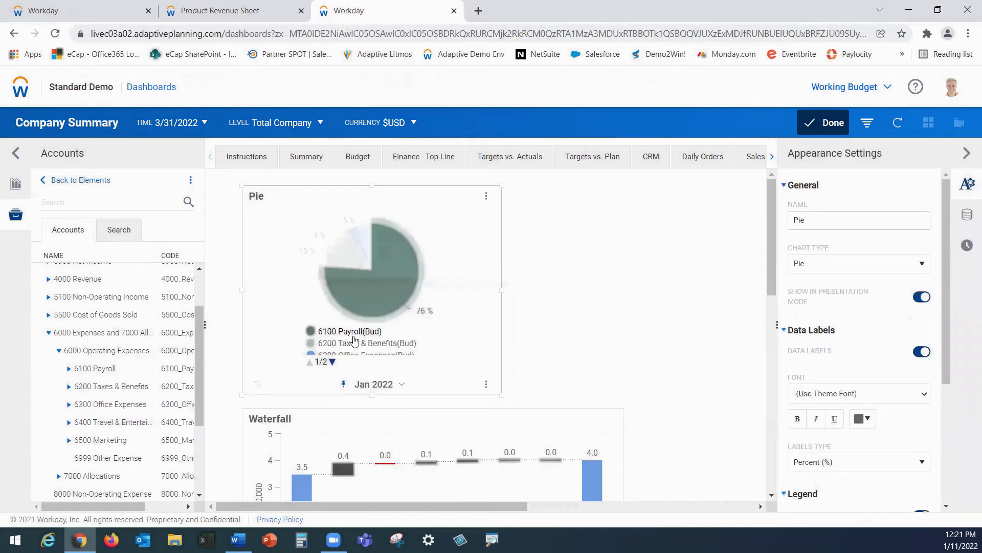
pyautogui.click(849, 170)
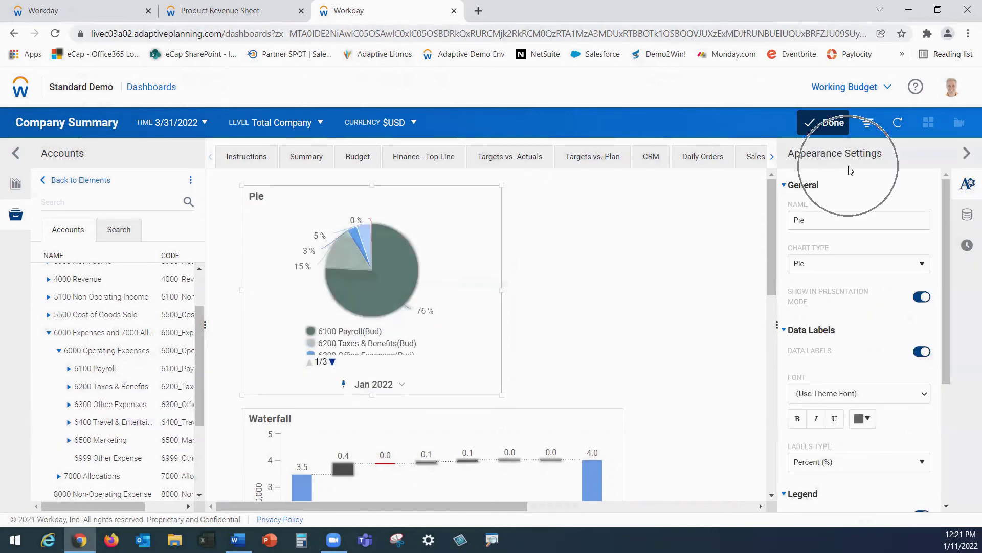
# Retitle the Pie chart 'Opex detail' and leave dashboard edit mode
pyautogui.click(851, 217)
pyautogui.press('BackSpace')
pyautogui.press('BackSpace')
pyautogui.press('BackSpace')
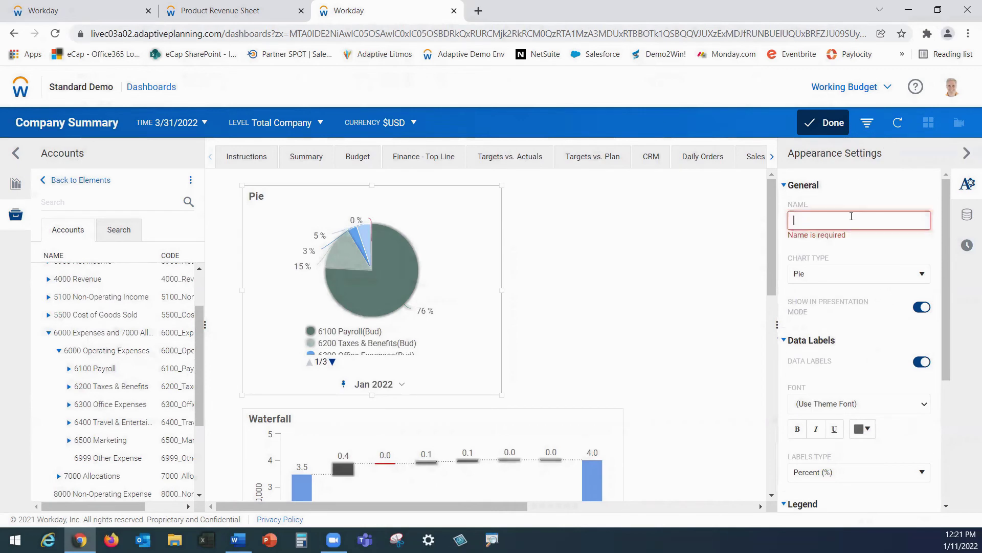
pyautogui.write('Opex detail')
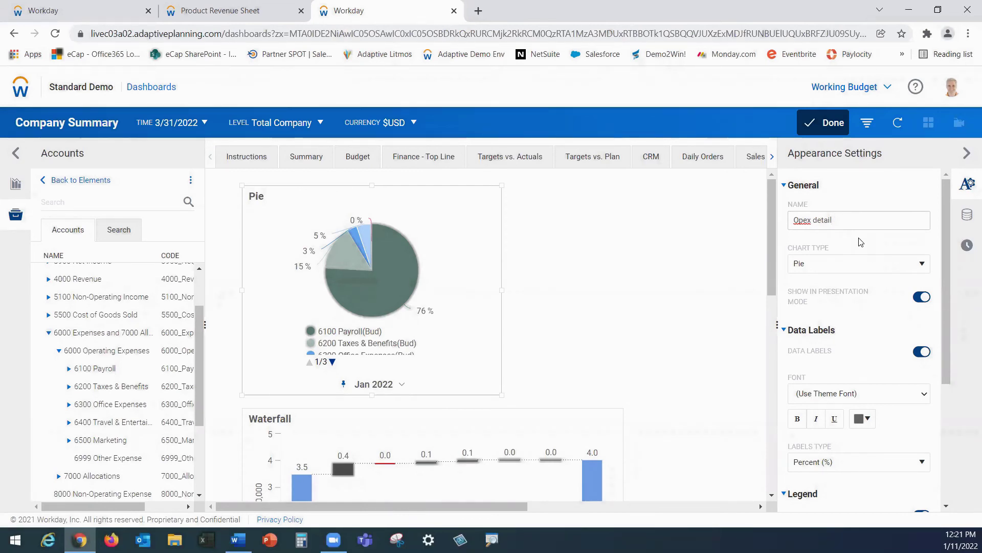
pyautogui.click(850, 162)
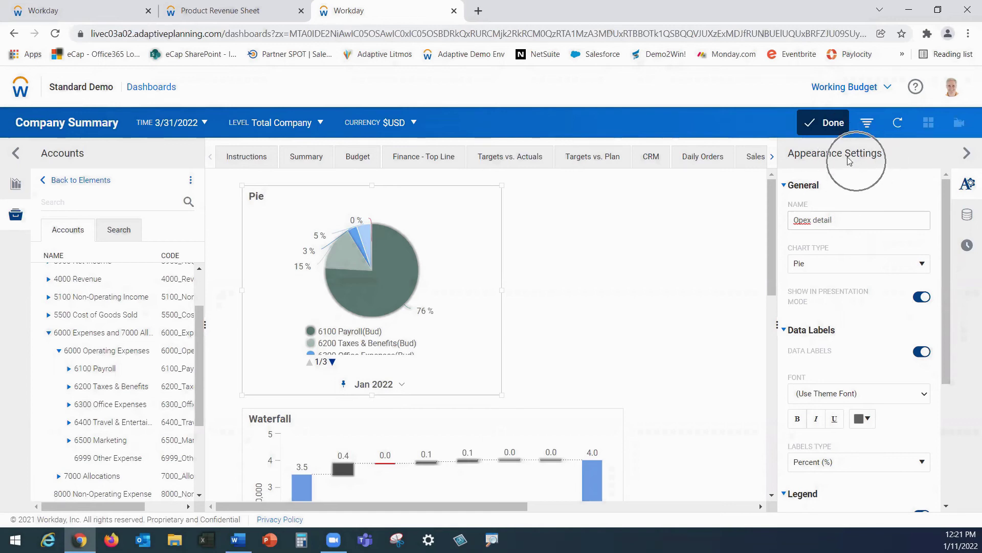
pyautogui.click(828, 125)
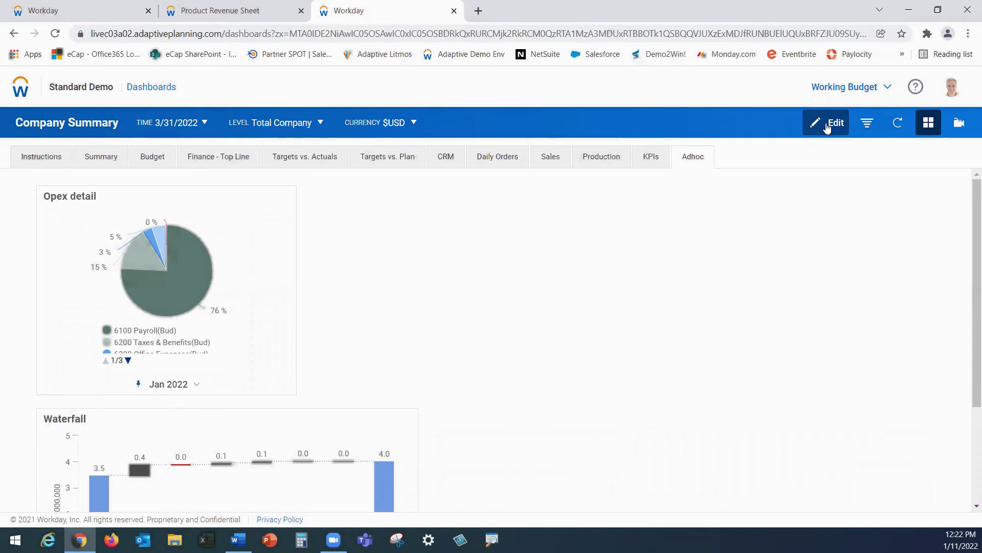
# Present the Opex detail, Sales and Summary dashboards in presentation mode
pyautogui.click(960, 124)
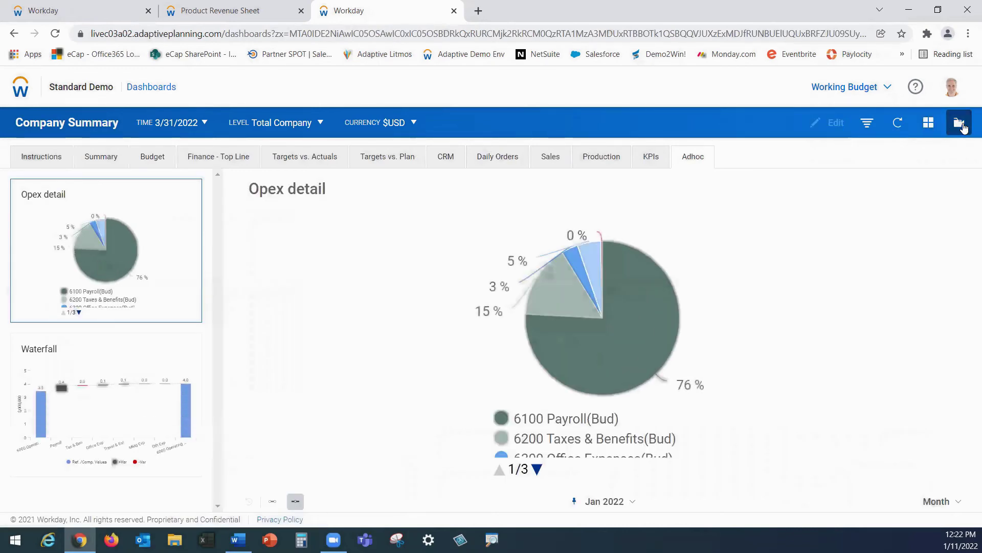
pyautogui.click(962, 128)
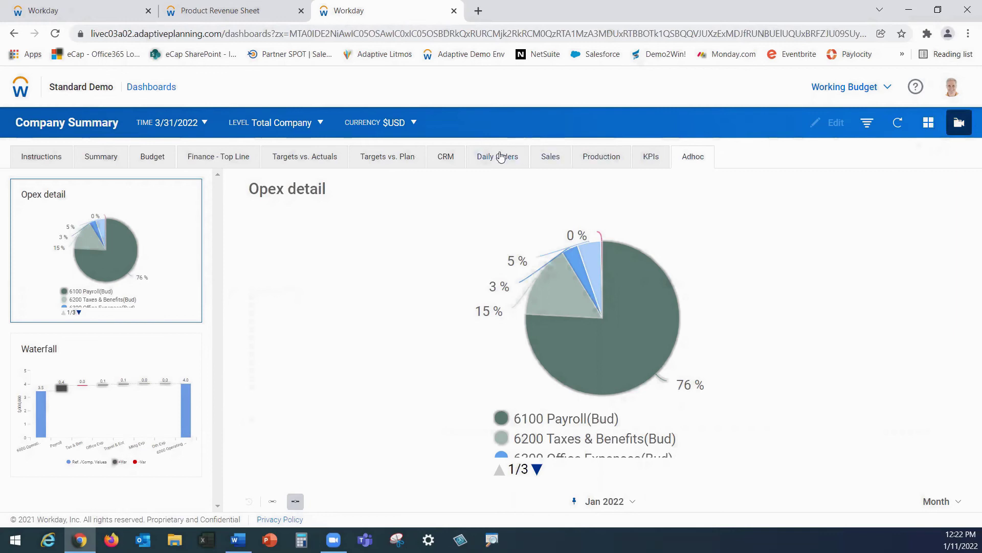
pyautogui.click(548, 158)
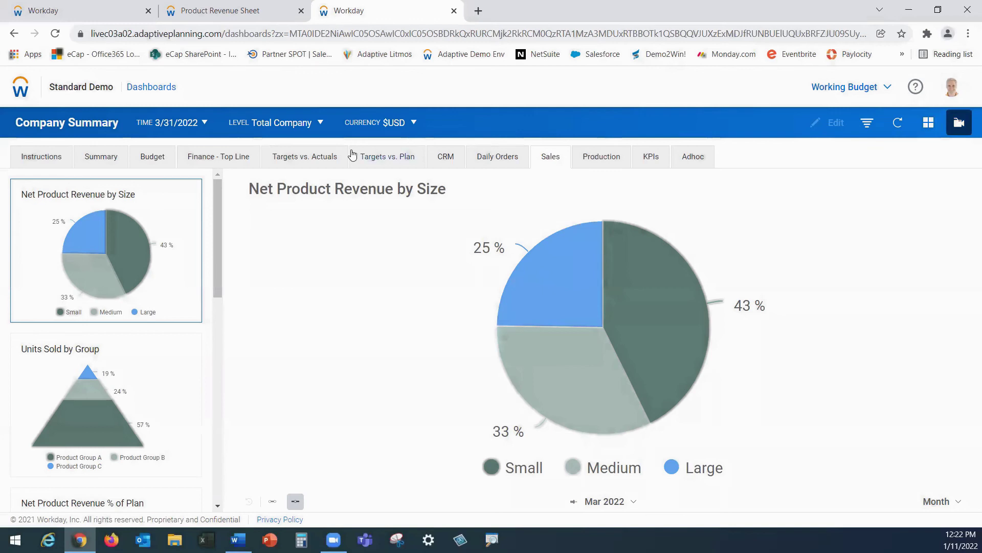
pyautogui.click(91, 158)
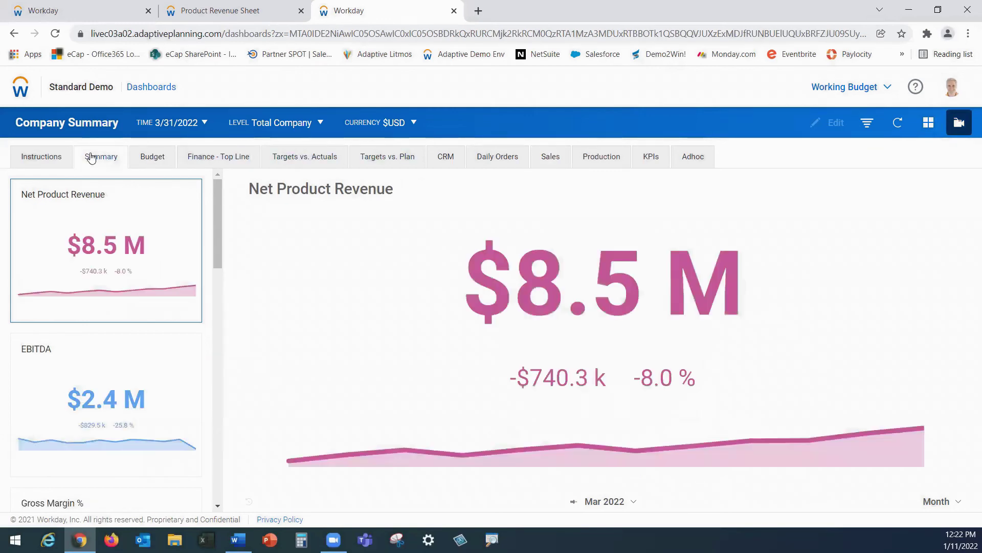
# Return to the full tile grid and bring up the Snapshot Schedules options
pyautogui.click(928, 123)
pyautogui.click(929, 123)
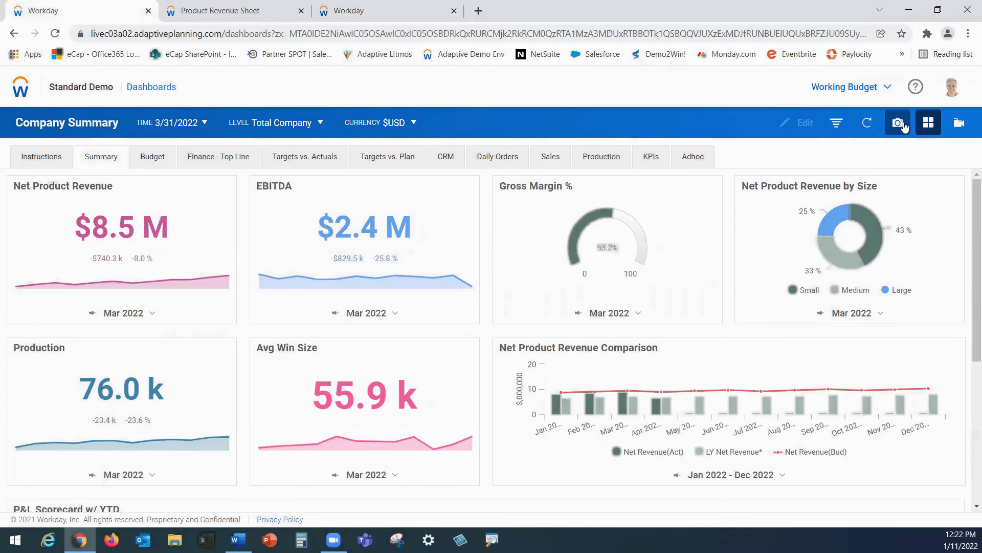
pyautogui.click(898, 123)
pyautogui.moveTo(849, 174)
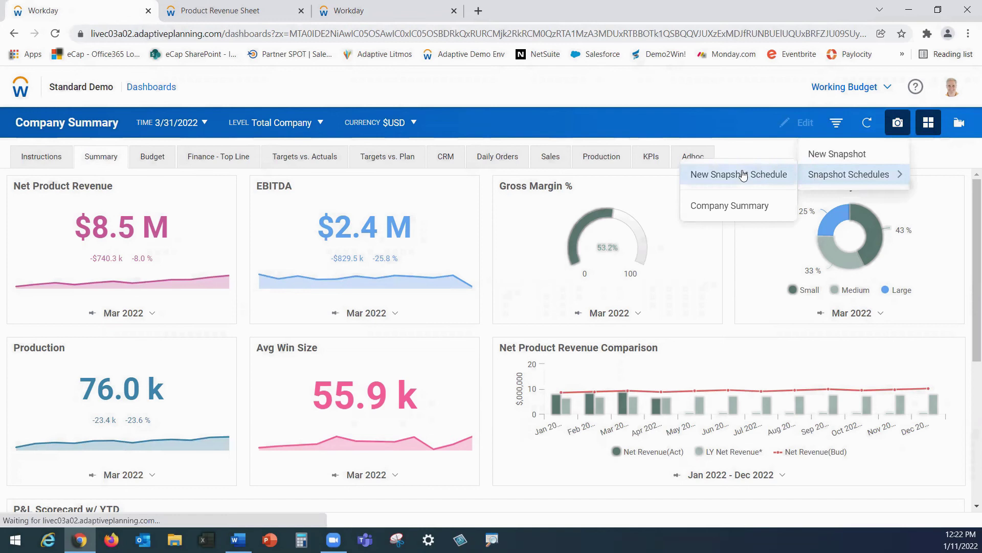
# Begin a new snapshot schedule and review its daily 12:00 PM default settings
pyautogui.click(743, 175)
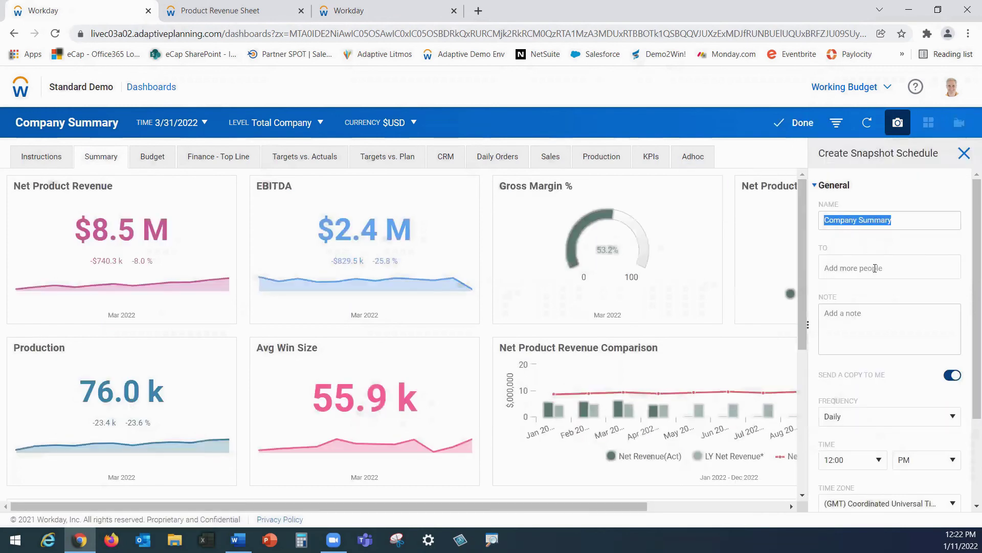
pyautogui.click(882, 404)
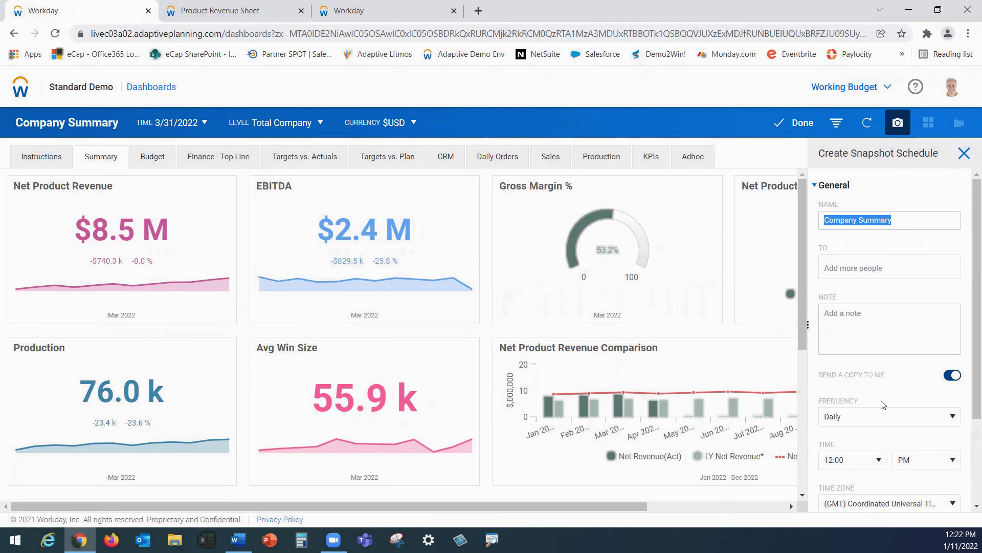
pyautogui.scroll(-1, 883, 405)
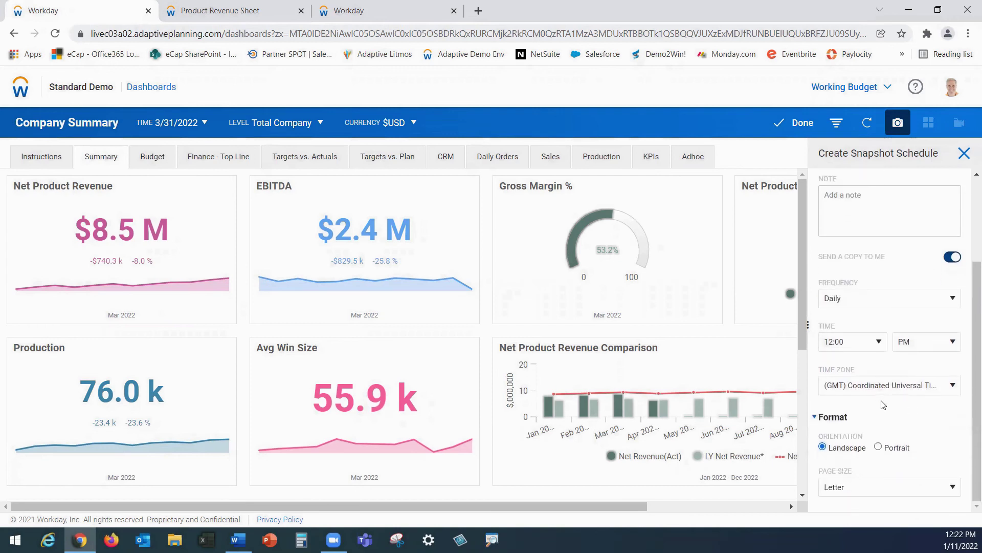